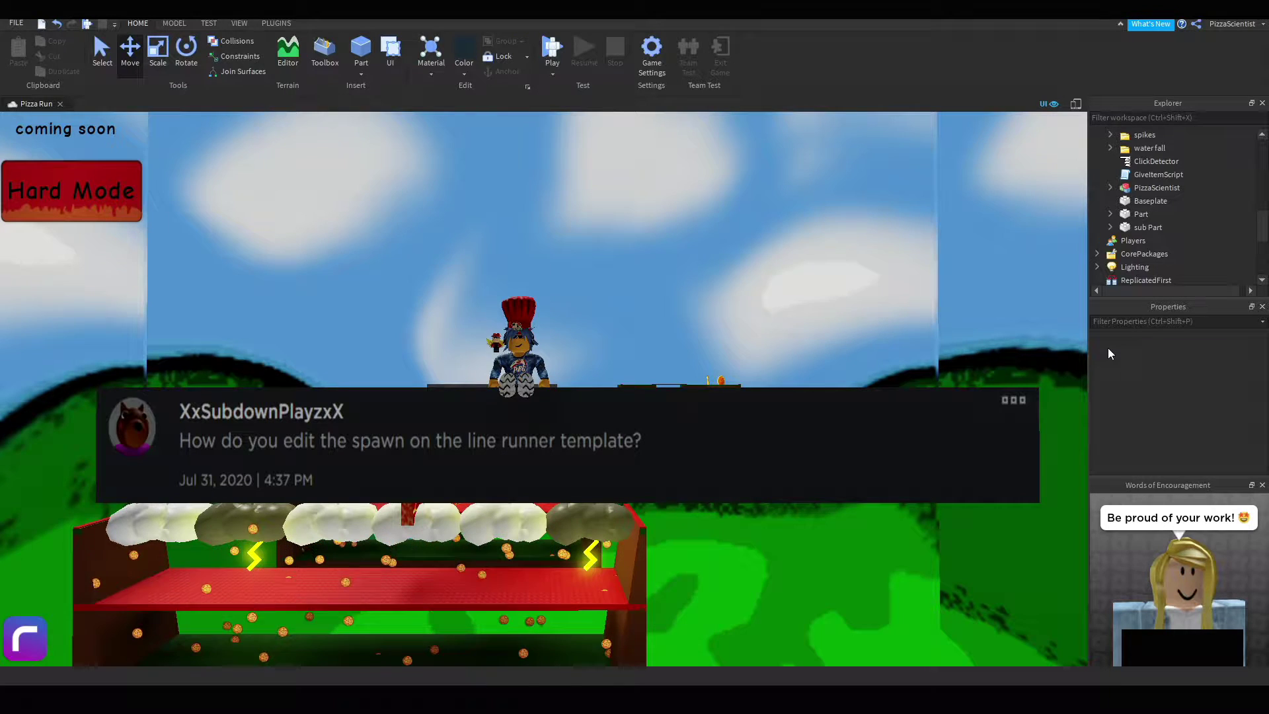
- Move the large transparent sub Part straight up
{"action": "left_click", "coordinate": [930, 362]}
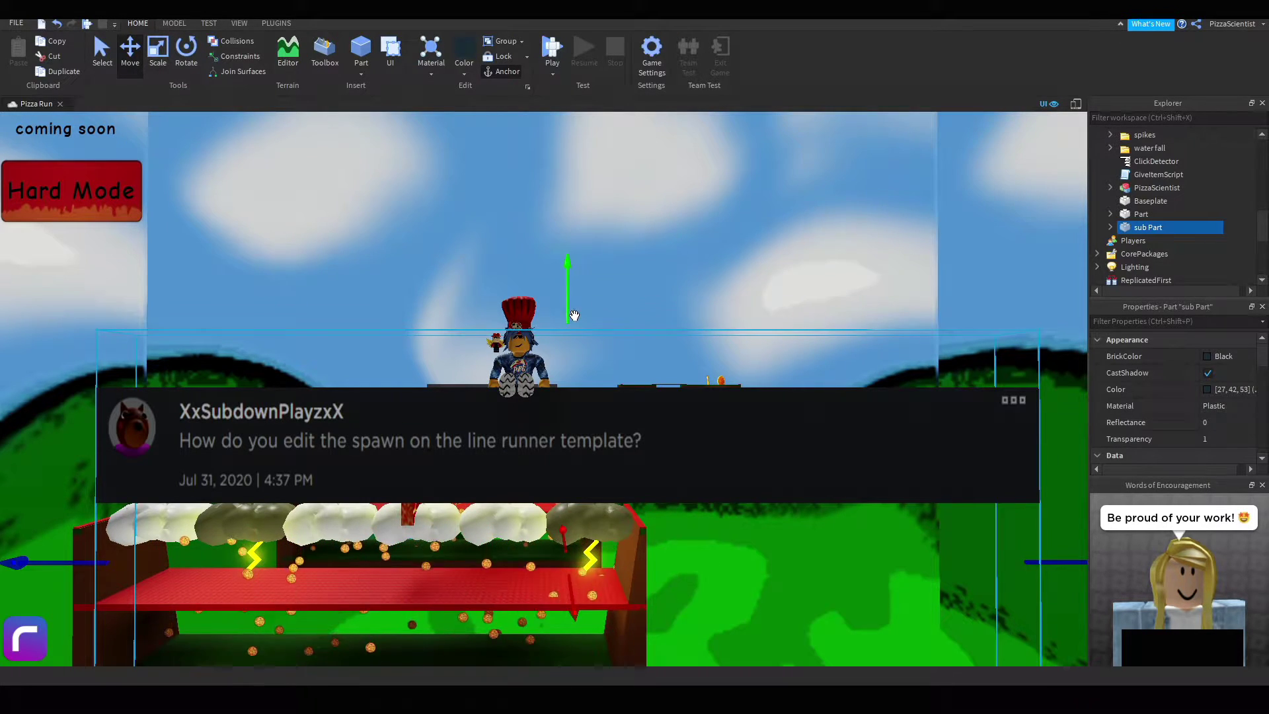
{"action": "left_click_drag", "start_coordinate": [572, 314], "coordinate": [583, 173]}
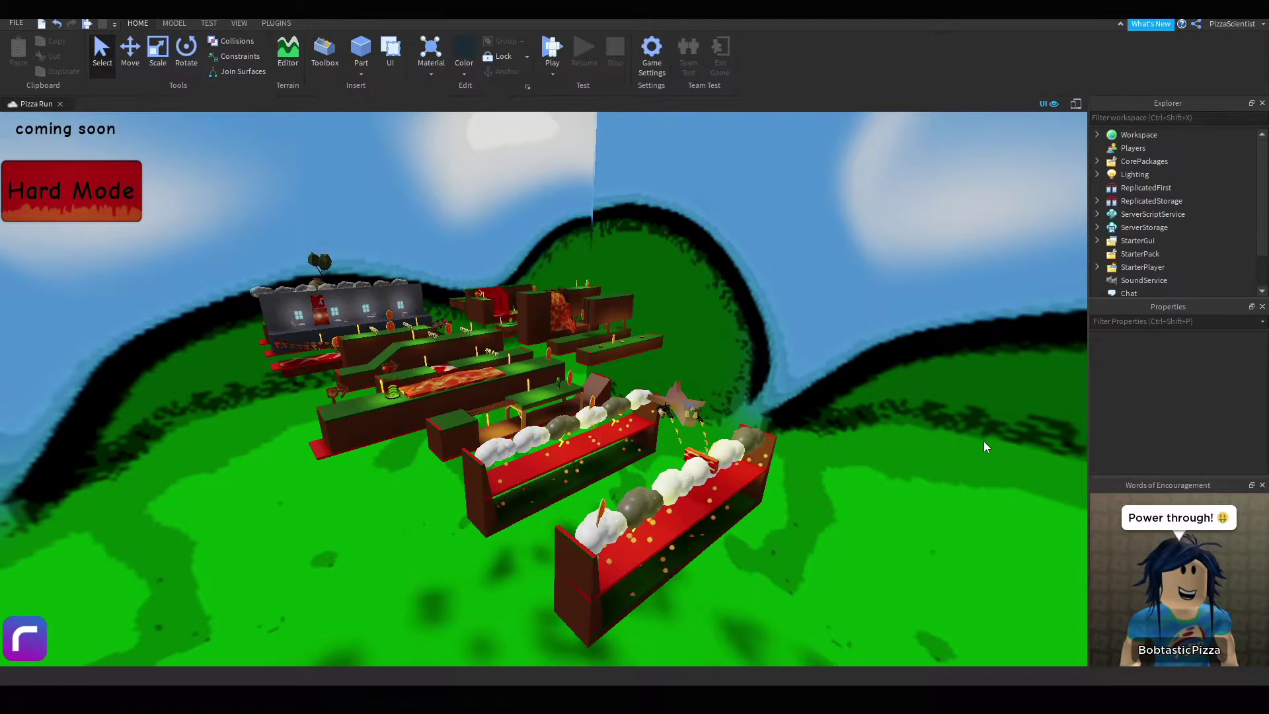
{"action": "right_click_drag", "start_coordinate": [977, 444], "coordinate": [967, 446]}
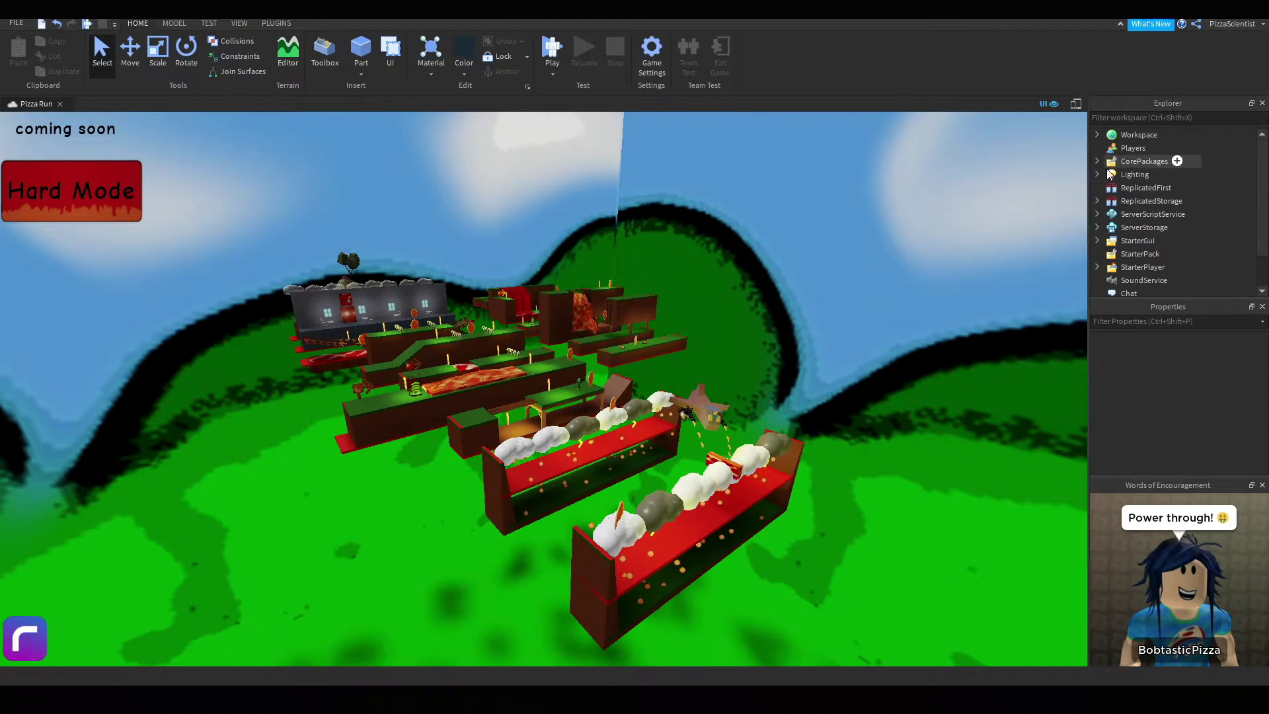
{"action": "scroll", "coordinate": [1110, 189], "scroll_direction": "down", "scroll_amount": 1}
{"action": "scroll", "coordinate": [1108, 236], "scroll_direction": "up", "scroll_amount": 1}
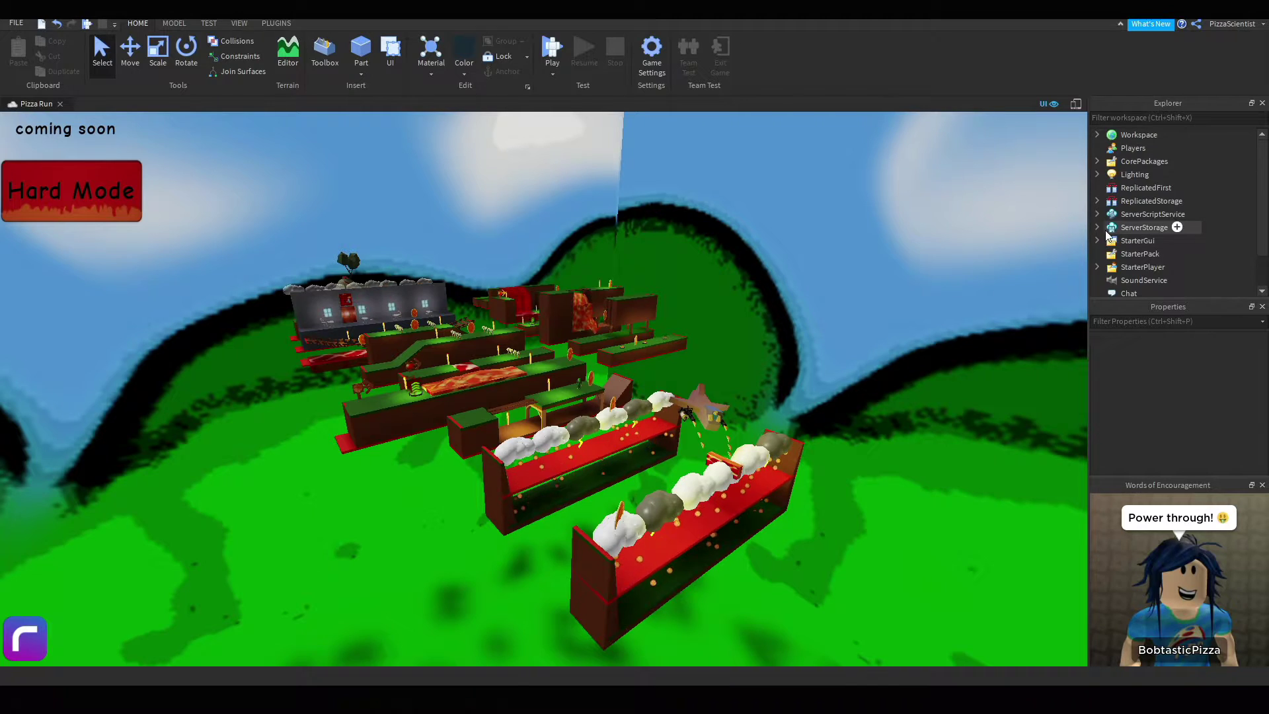
{"action": "left_click", "coordinate": [1097, 134]}
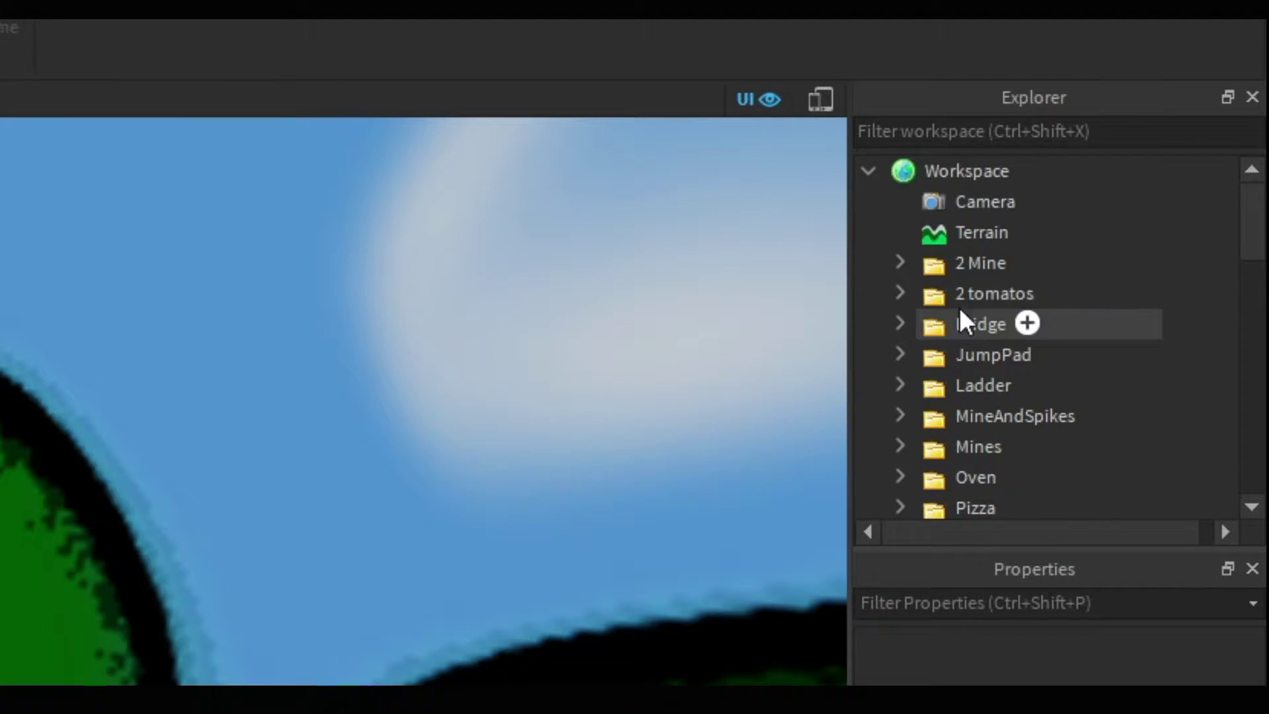
{"action": "left_click", "coordinate": [867, 171]}
{"action": "scroll", "coordinate": [883, 261], "scroll_direction": "down", "scroll_amount": 1}
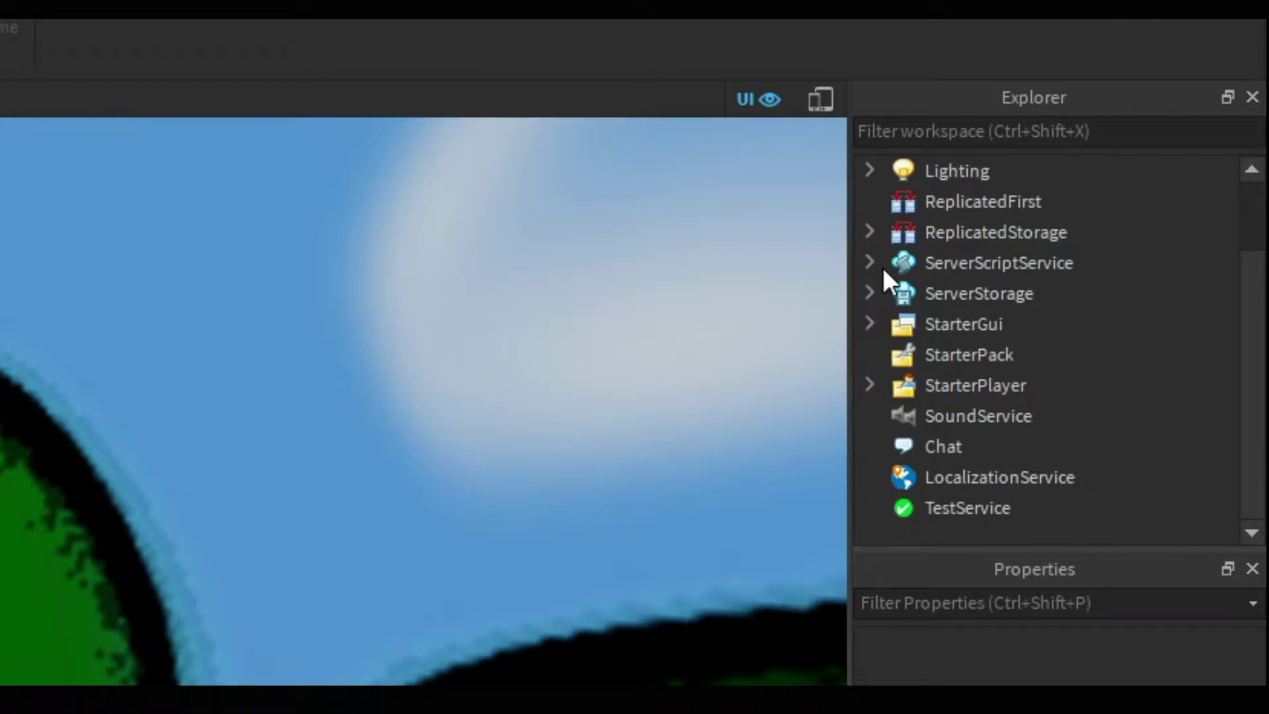
- Select the Start model in the StartModule folder under ReplicatedStorage's PathModules
{"action": "left_click", "coordinate": [868, 232]}
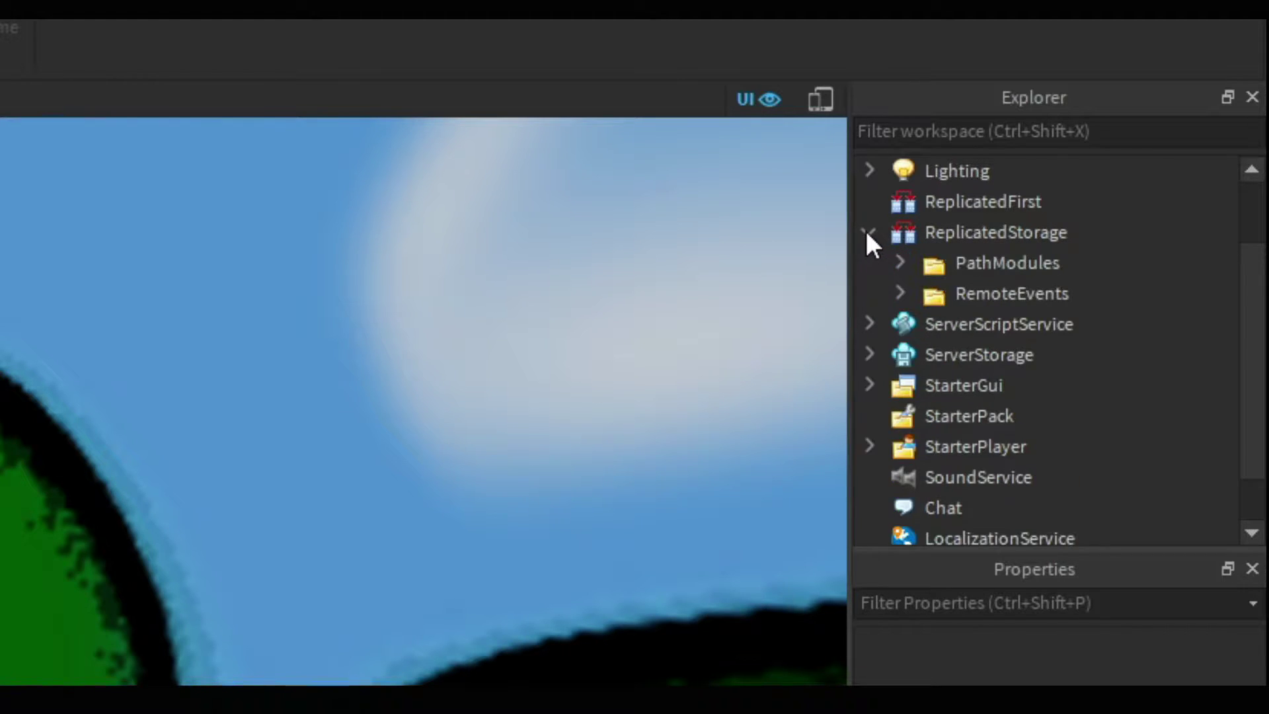
{"action": "left_click", "coordinate": [900, 263]}
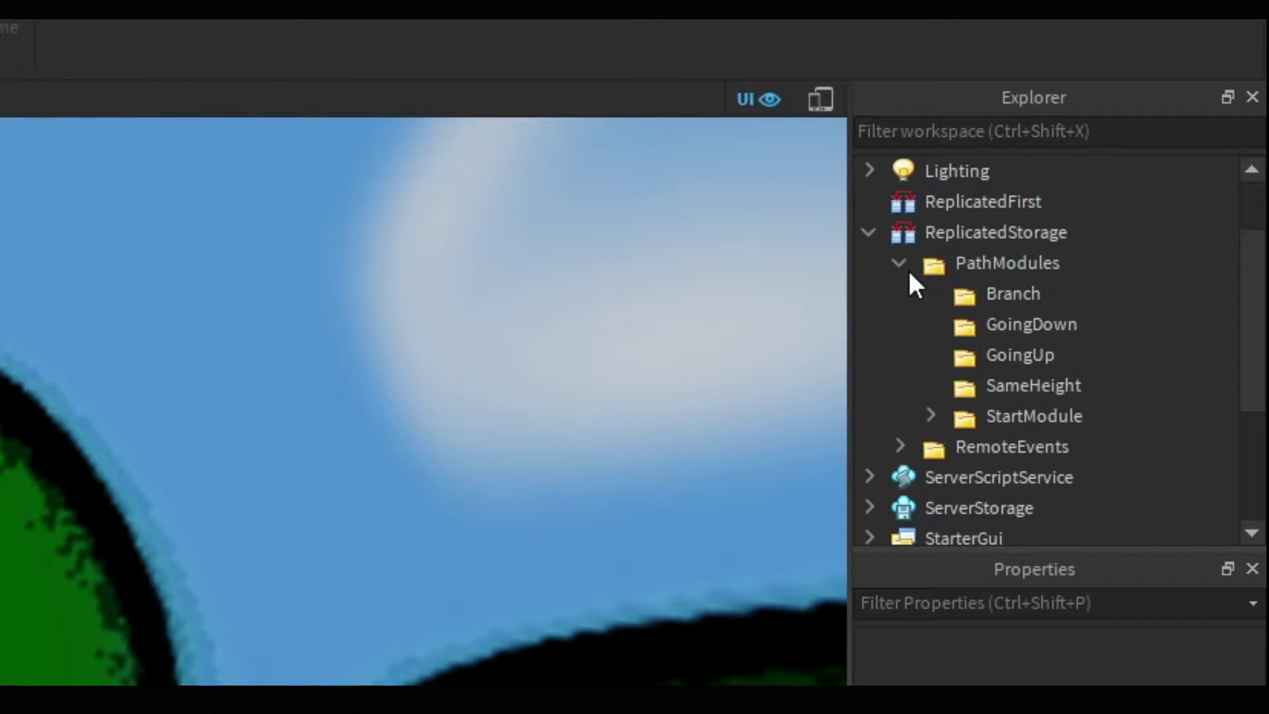
{"action": "left_click", "coordinate": [930, 415]}
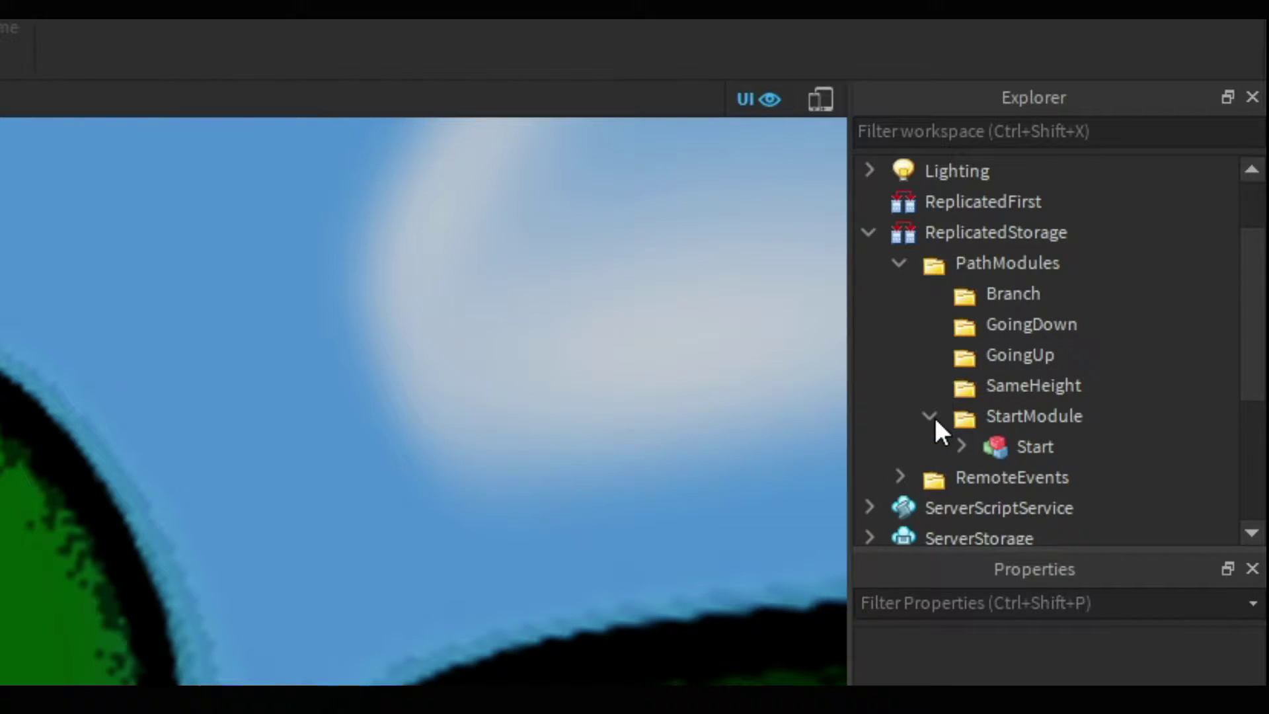
{"action": "left_click", "coordinate": [1001, 441]}
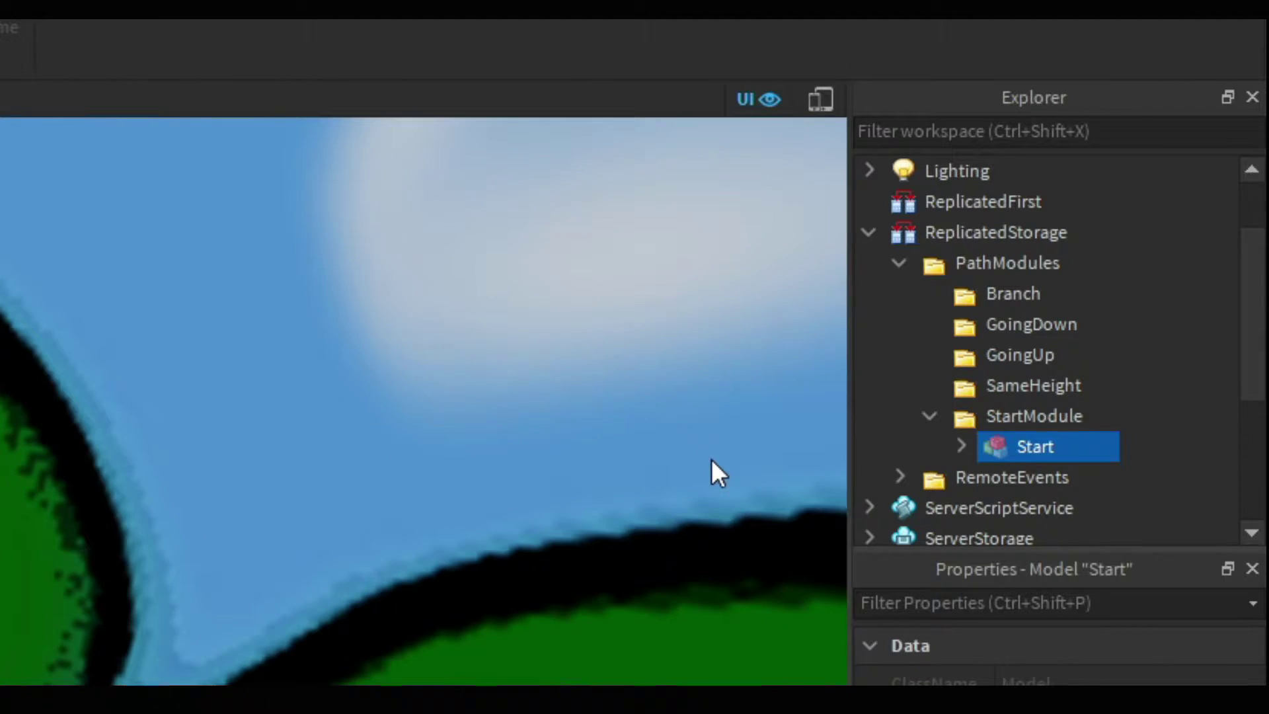
- Look at the parts contained in the Start model, then collapse it again
{"action": "left_click", "coordinate": [962, 446]}
{"action": "scroll", "coordinate": [1047, 423], "scroll_direction": "down", "scroll_amount": 2}
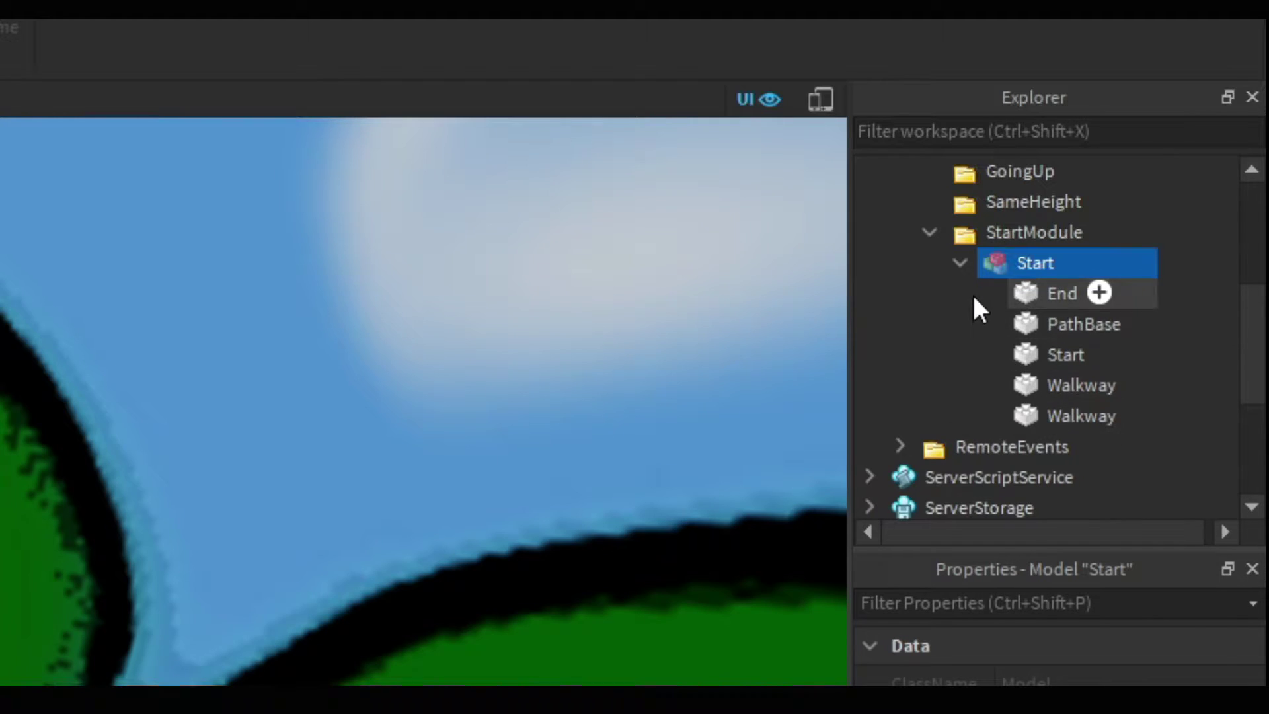
{"action": "left_click", "coordinate": [959, 263]}
{"action": "scroll", "coordinate": [959, 260], "scroll_direction": "up", "scroll_amount": 2}
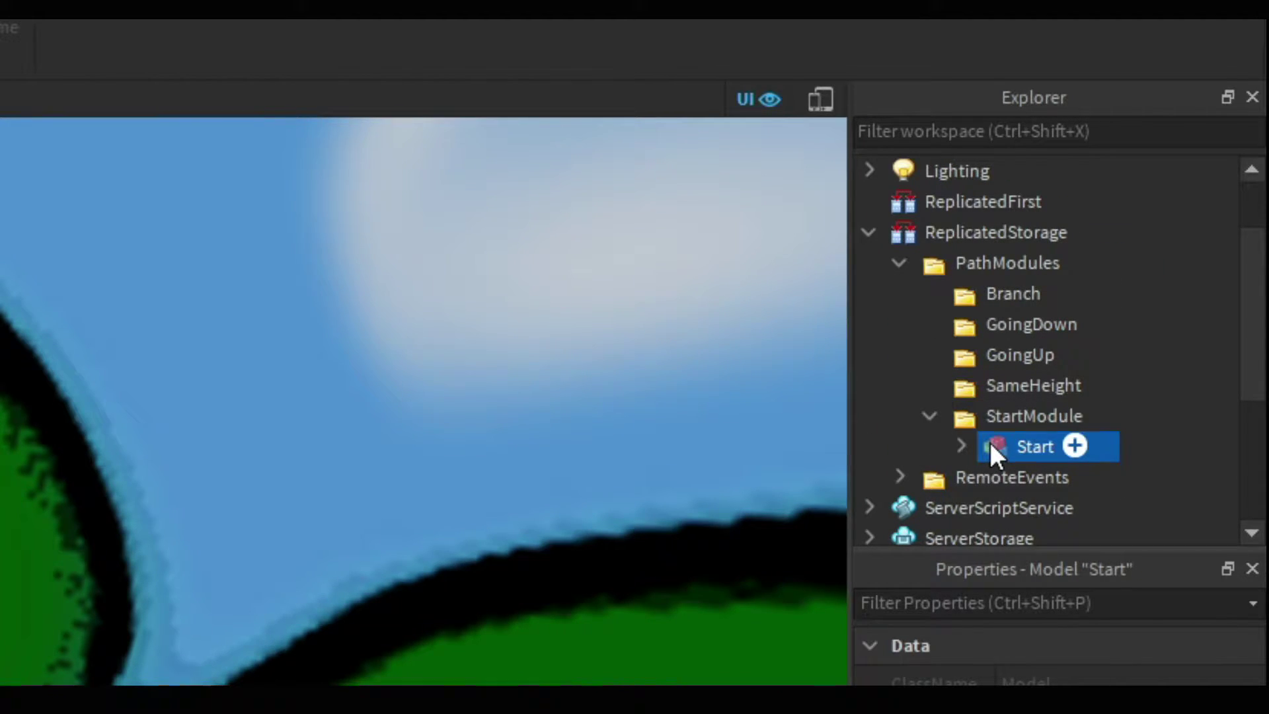
- Move the Start model from the StartModule folder into Workspace and bring it into view for editing
{"action": "left_click_drag", "start_coordinate": [994, 446], "coordinate": [916, 167]}
{"action": "scroll", "coordinate": [1139, 410], "scroll_direction": "up", "scroll_amount": 1}
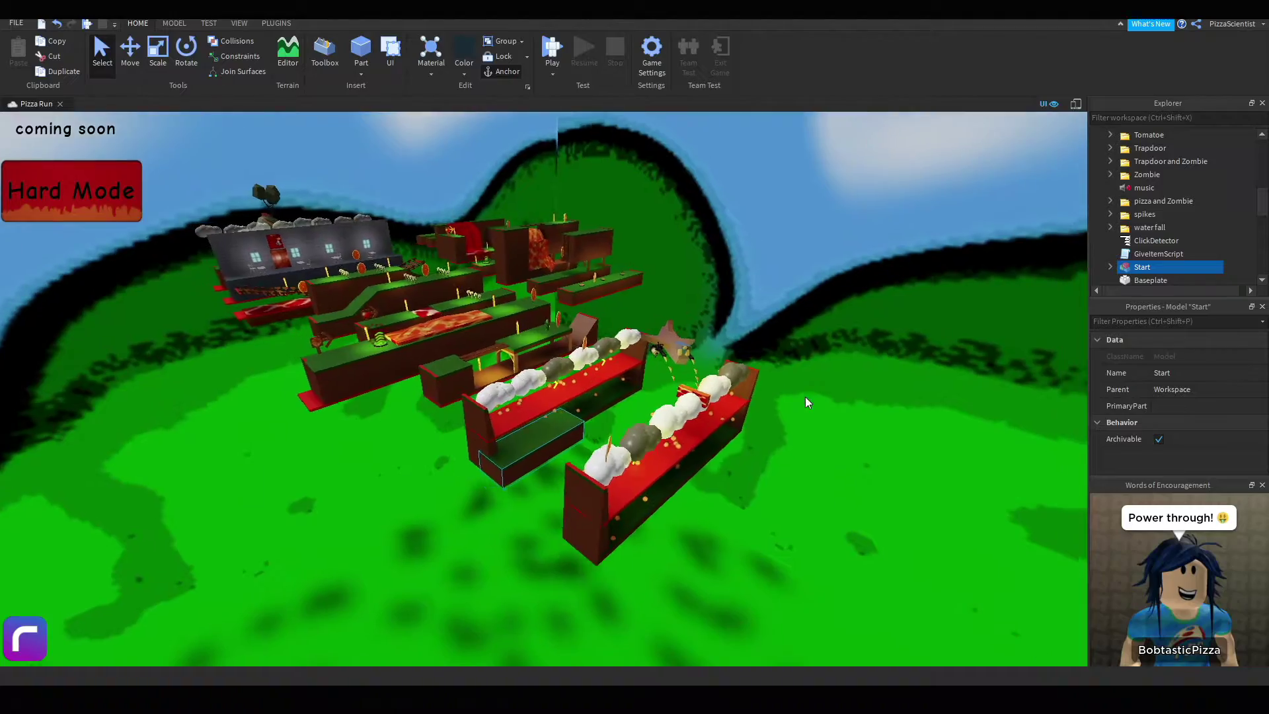
{"action": "right_click_drag", "start_coordinate": [805, 397], "coordinate": [560, 393]}
{"action": "key", "text": "w"}
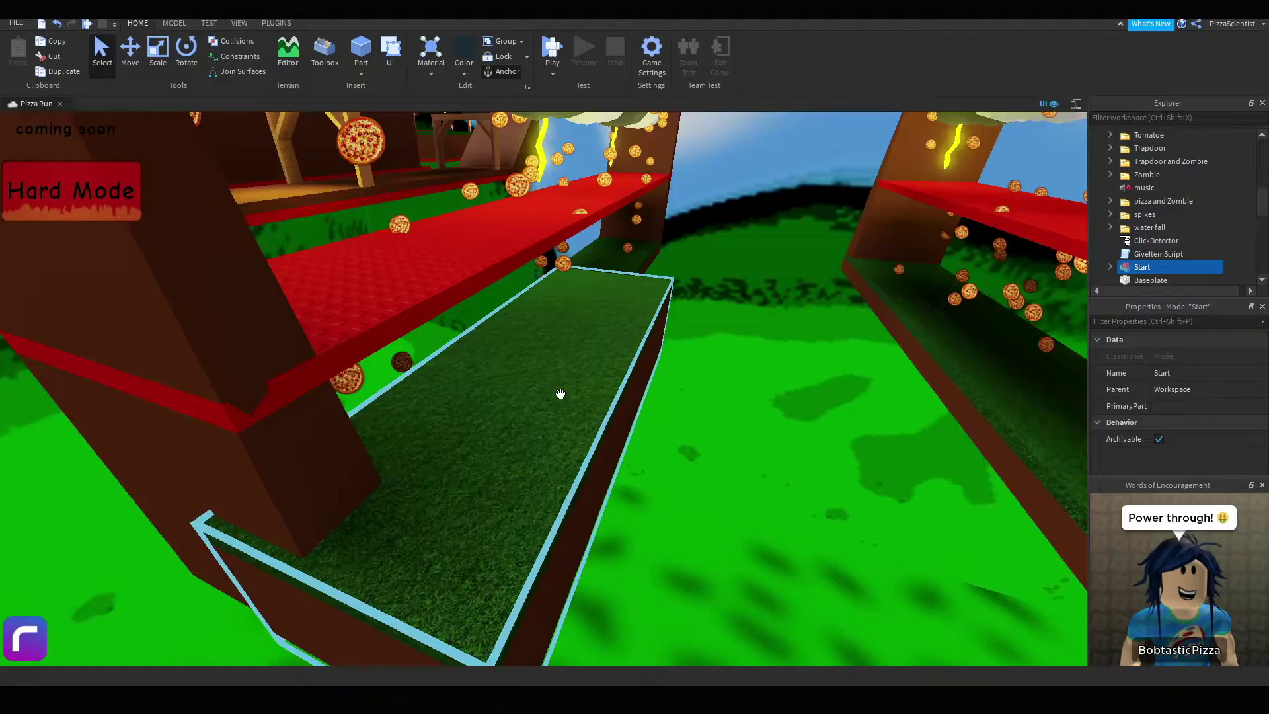
{"action": "key", "text": "s"}
{"action": "key", "text": "a"}
{"action": "key", "text": "d"}
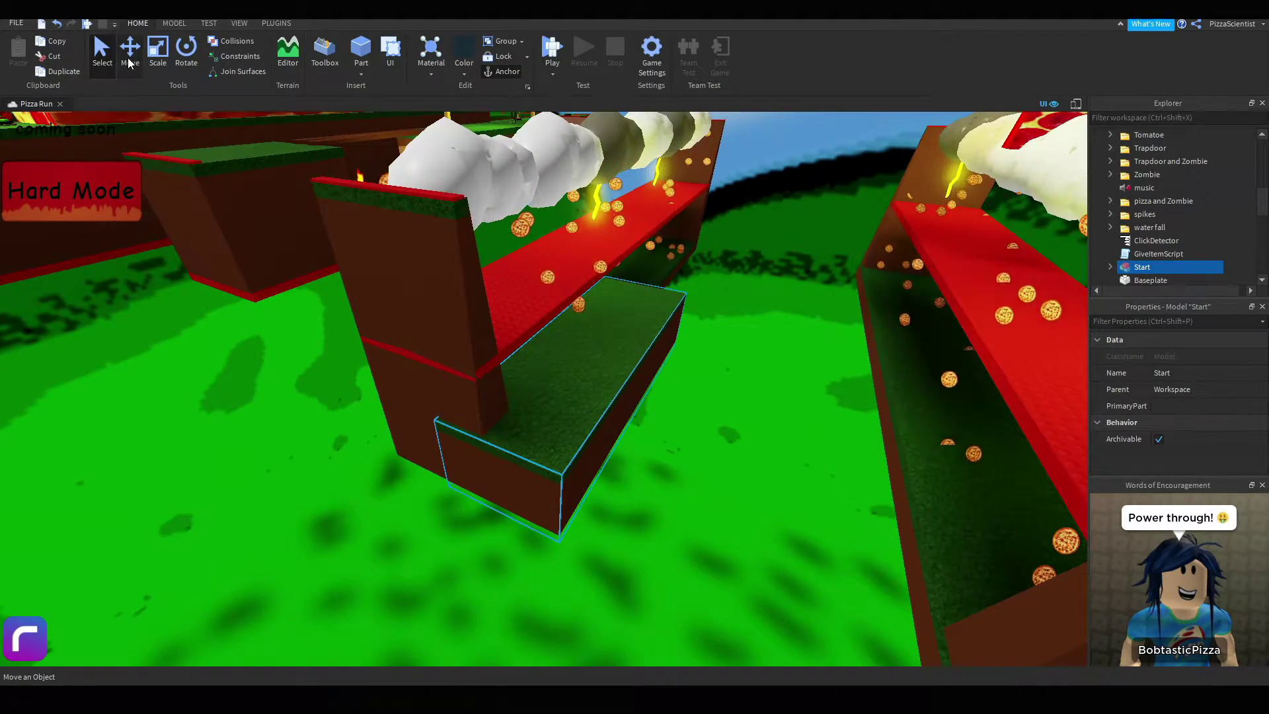
- Move the Start model sideways out of the obstacle platforms and raise it high above the baseplate
{"action": "left_click", "coordinate": [129, 62]}
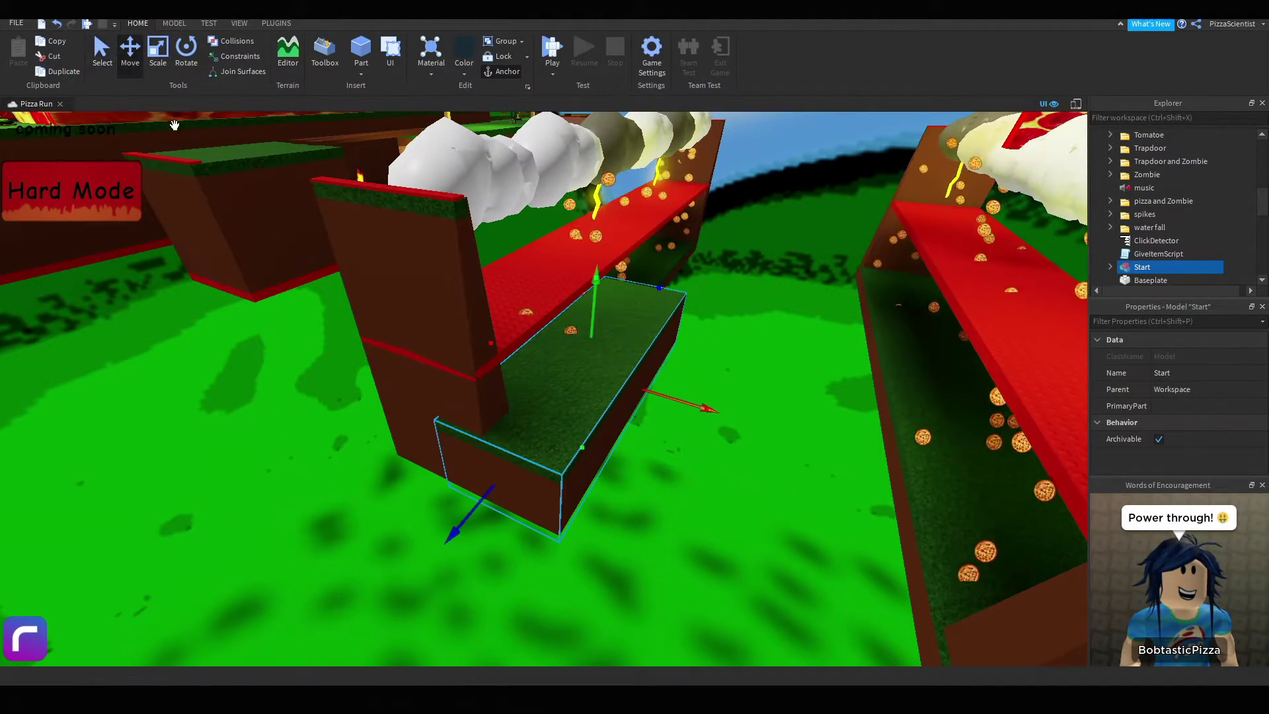
{"action": "left_click_drag", "start_coordinate": [655, 395], "coordinate": [741, 437]}
{"action": "right_click_drag", "start_coordinate": [739, 436], "coordinate": [547, 405]}
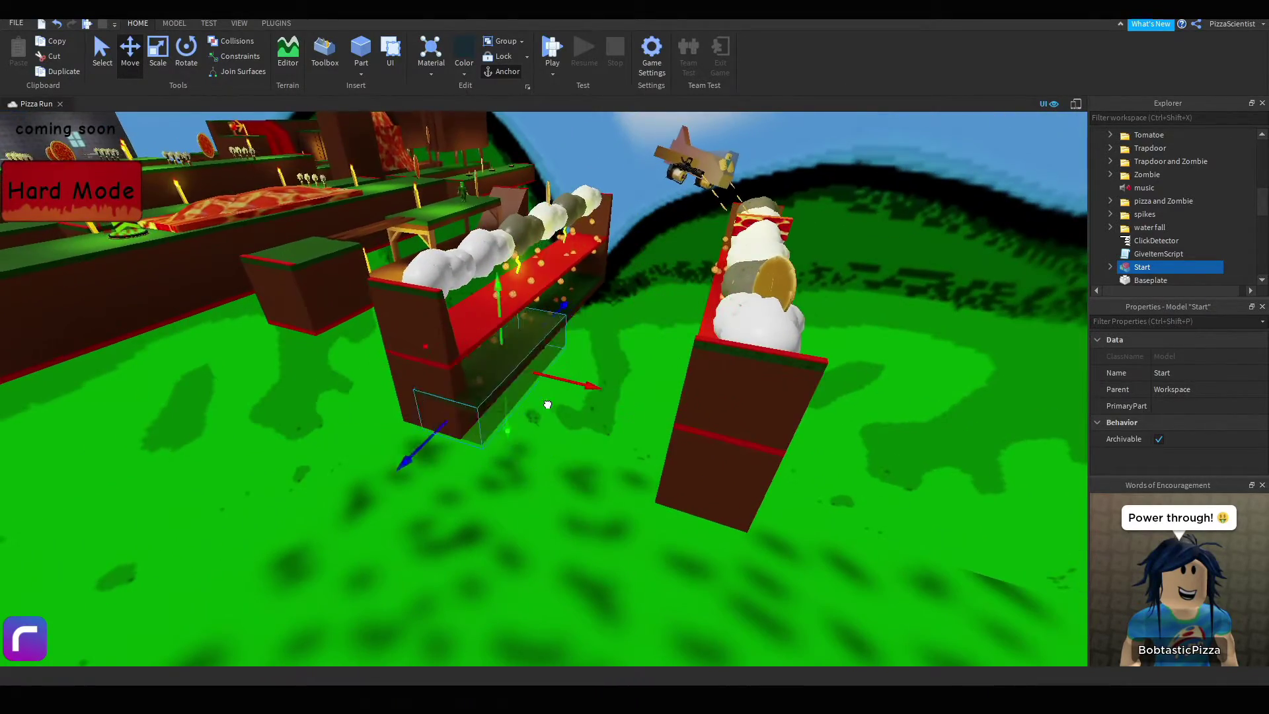
{"action": "left_click_drag", "start_coordinate": [547, 404], "coordinate": [609, 413]}
{"action": "right_click_drag", "start_coordinate": [592, 414], "coordinate": [608, 414]}
{"action": "left_click_drag", "start_coordinate": [608, 414], "coordinate": [636, 215]}
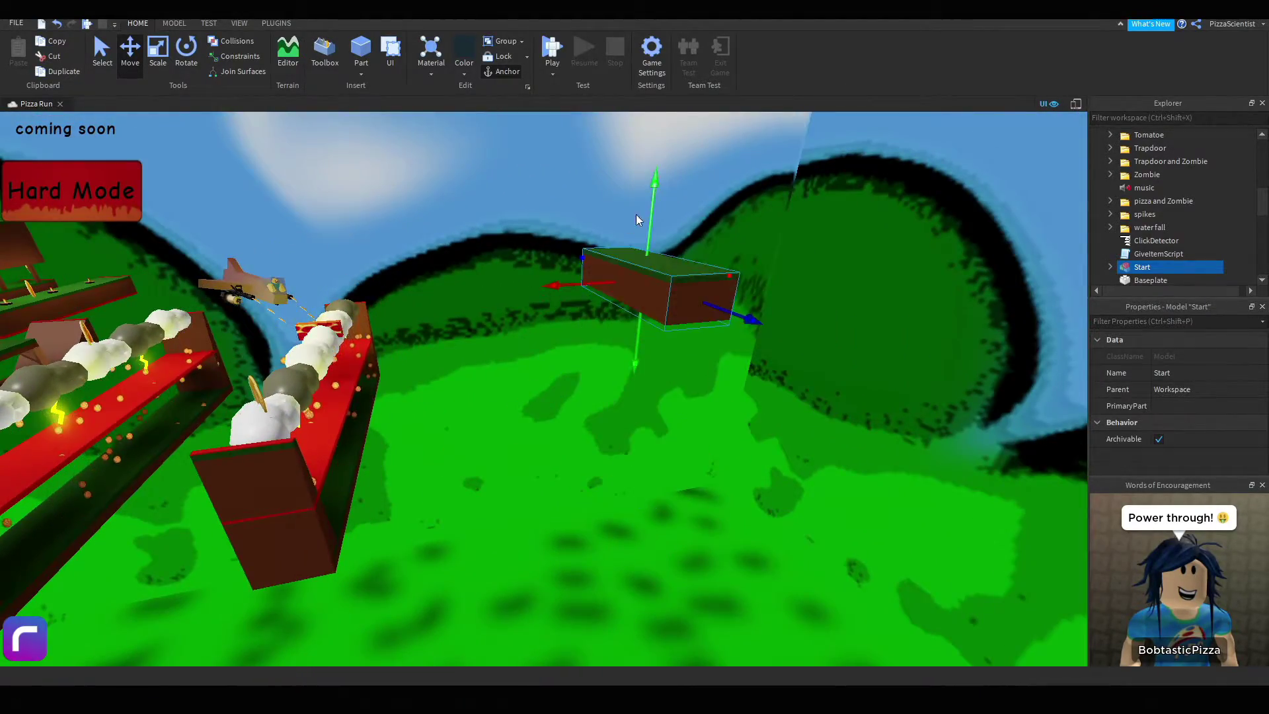
{"action": "right_click_drag", "start_coordinate": [635, 220], "coordinate": [709, 423]}
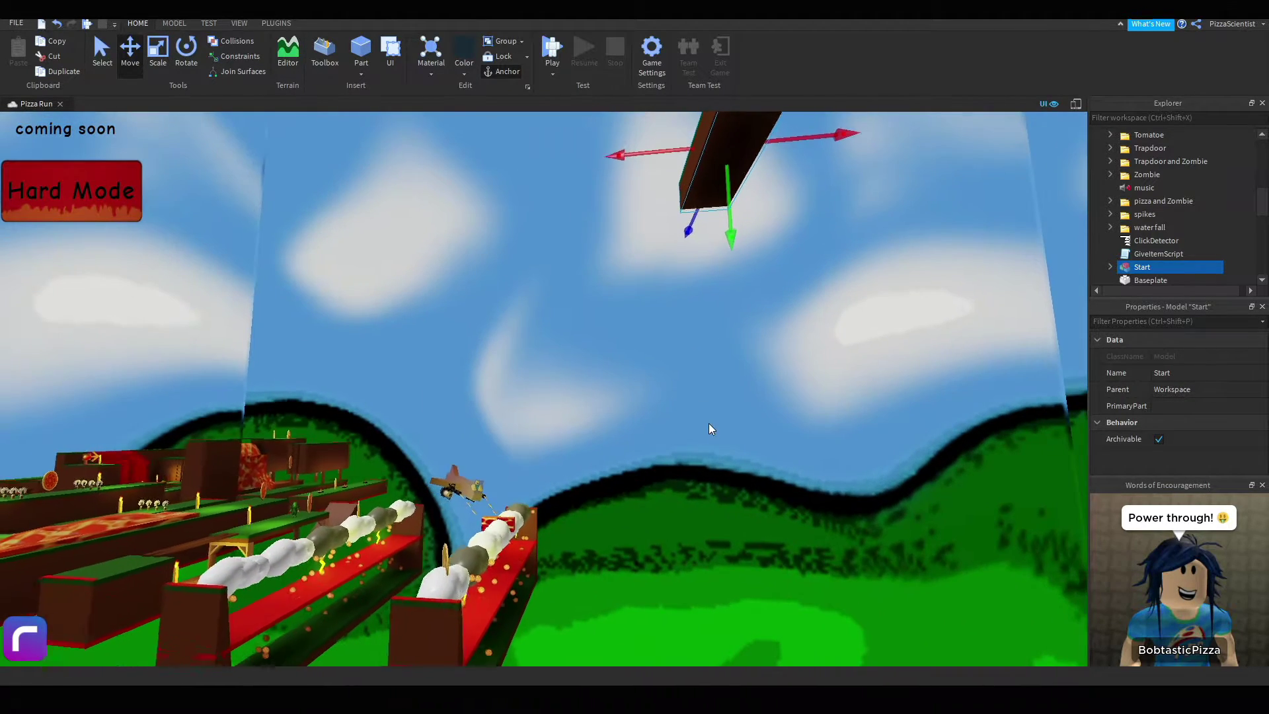
- Return the Start model from Workspace to the StartModule folder and clear the selection
{"action": "left_click", "coordinate": [548, 45]}
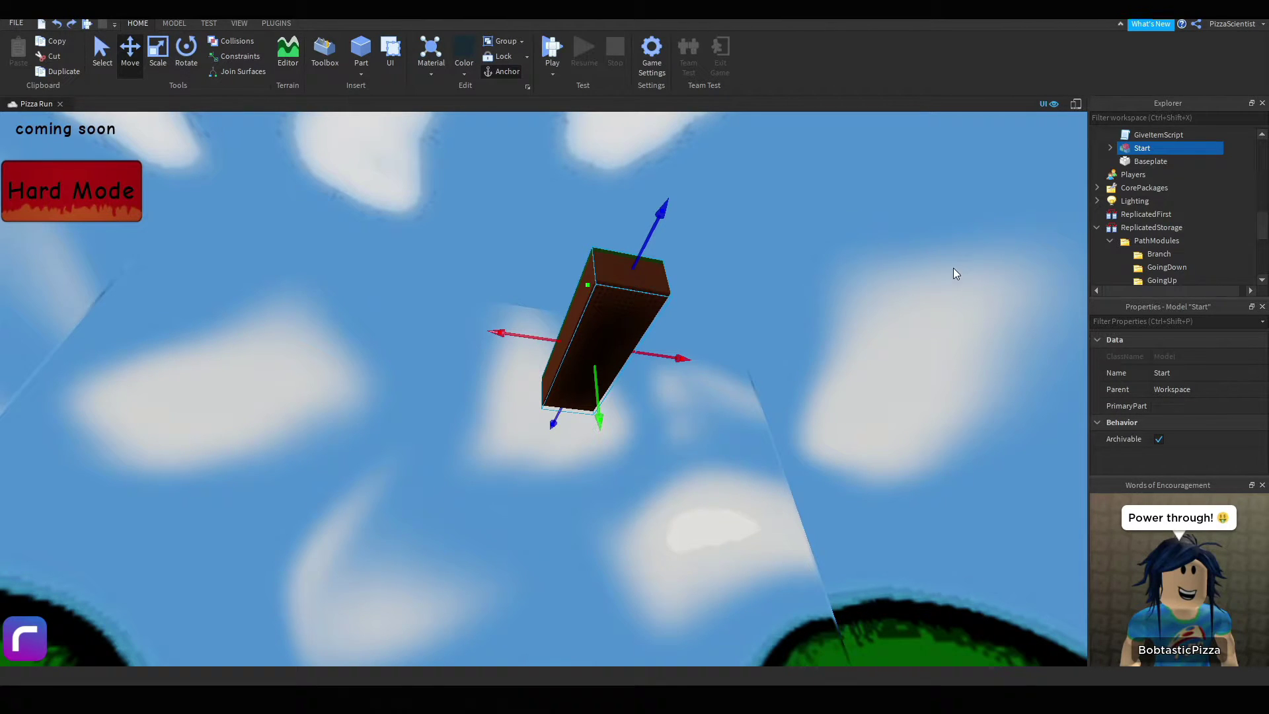
{"action": "scroll", "coordinate": [1131, 209], "scroll_direction": "up", "scroll_amount": 1}
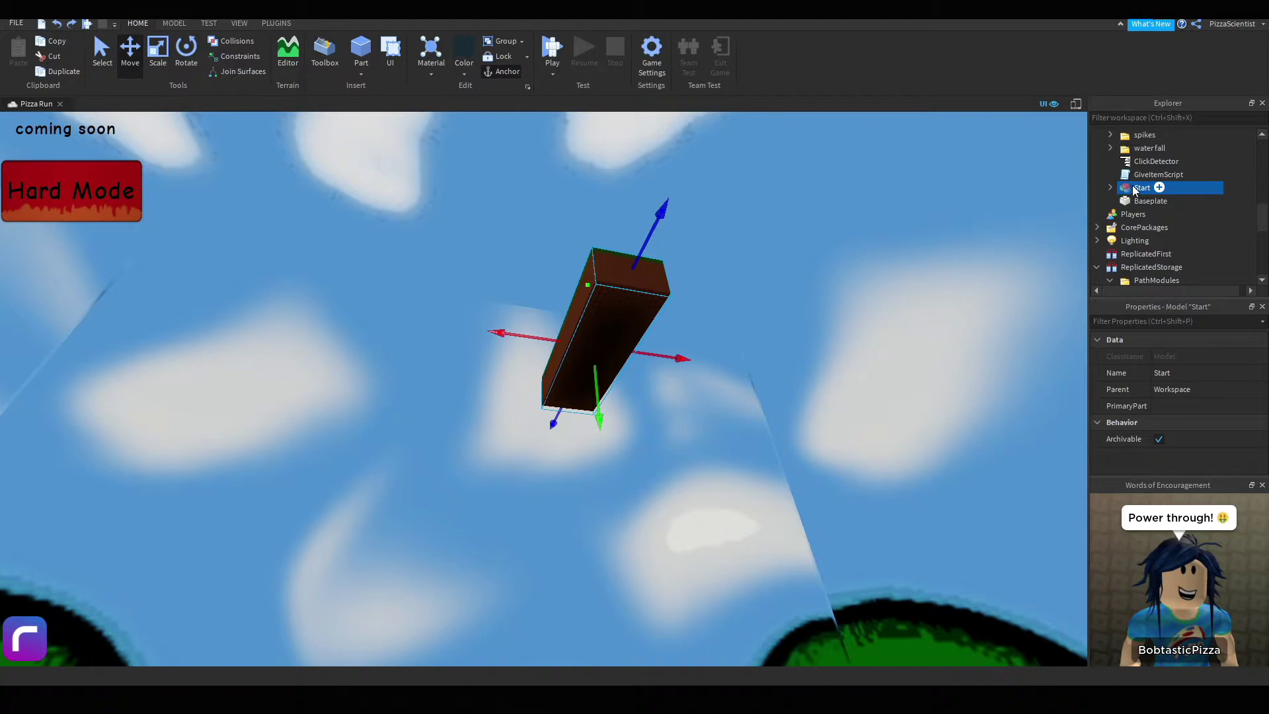
{"action": "left_click_drag", "start_coordinate": [1136, 190], "coordinate": [1146, 224]}
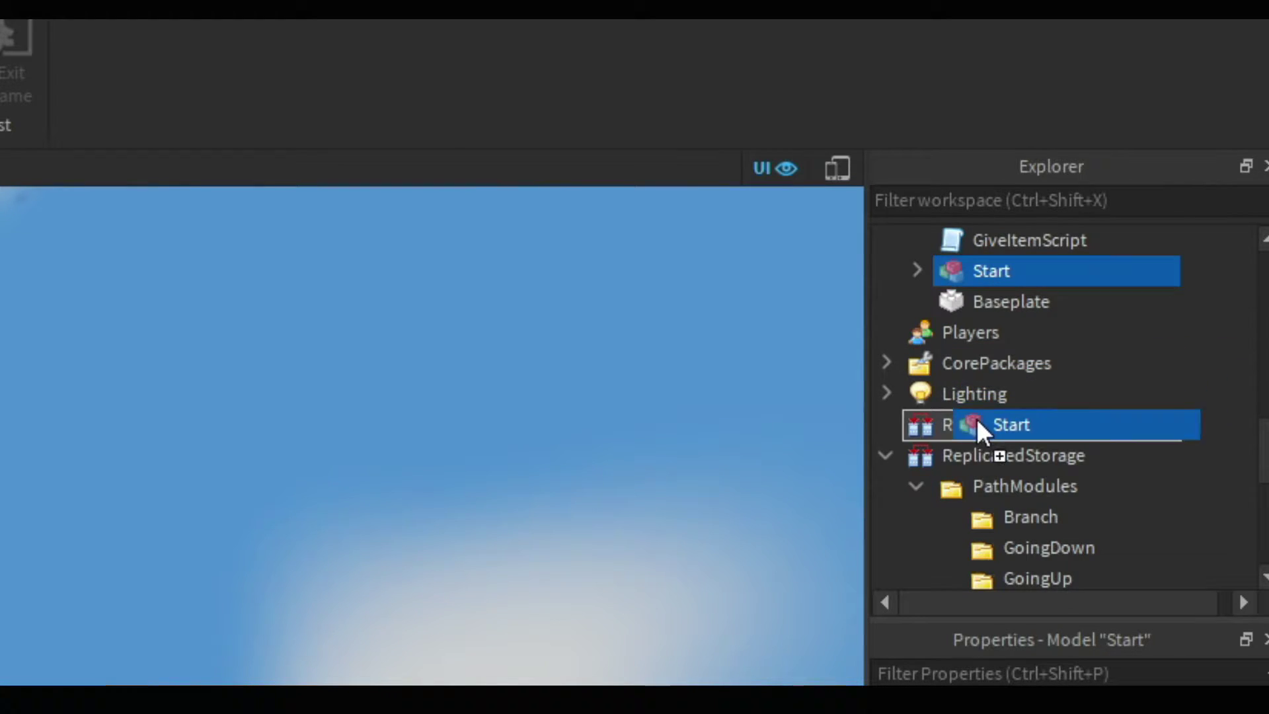
{"action": "left_click_drag", "start_coordinate": [1002, 448], "coordinate": [1038, 447]}
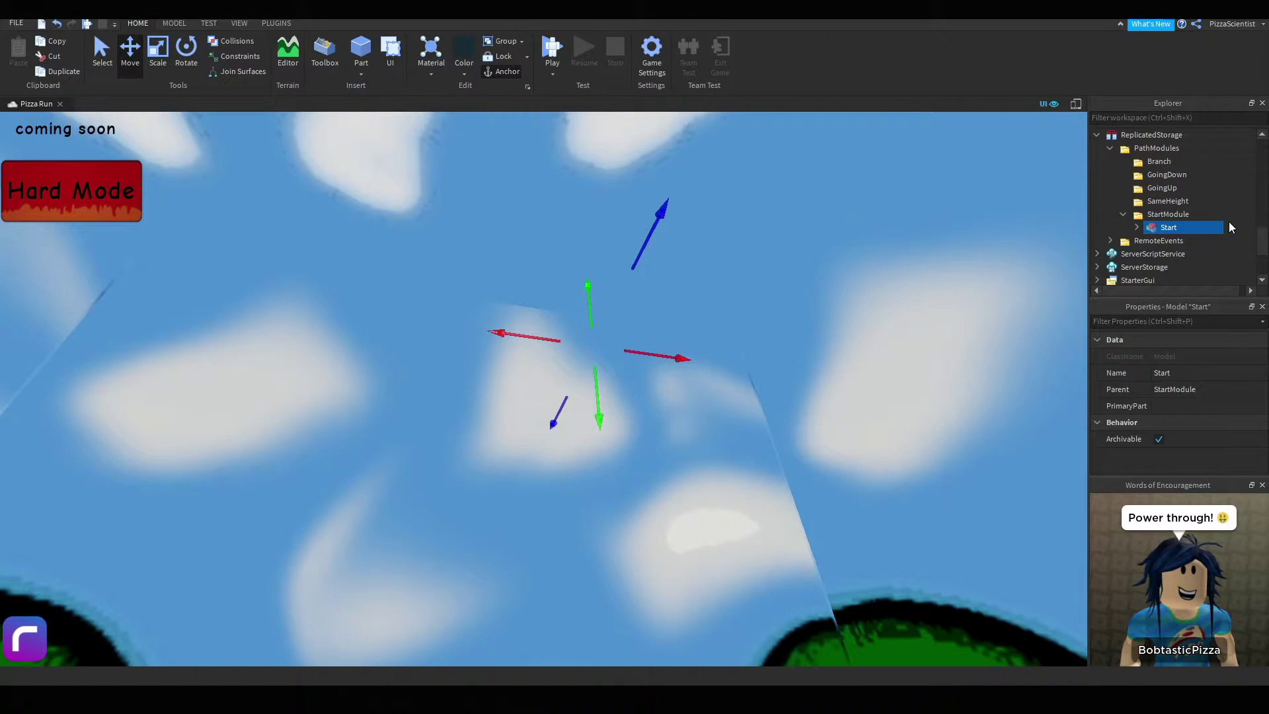
{"action": "left_click", "coordinate": [1228, 222]}
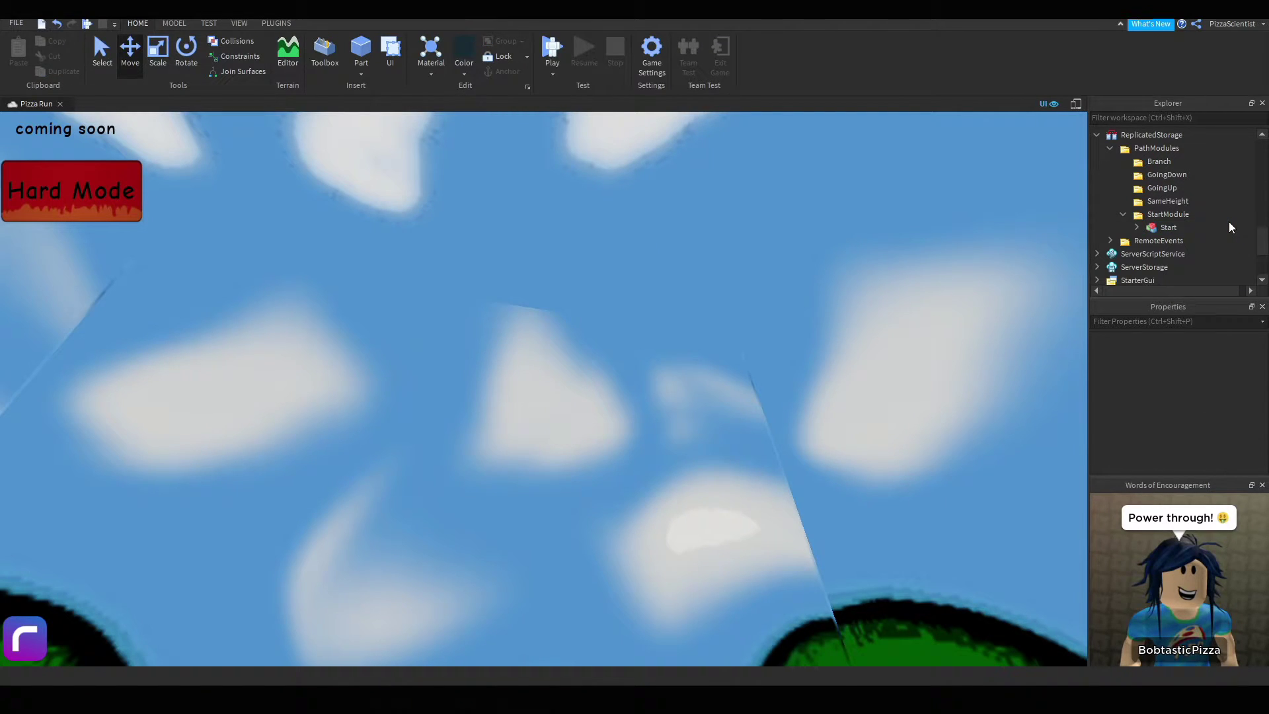
- Playtest the game to check the spawn platform, then stop the test
{"action": "left_click", "coordinate": [551, 49]}
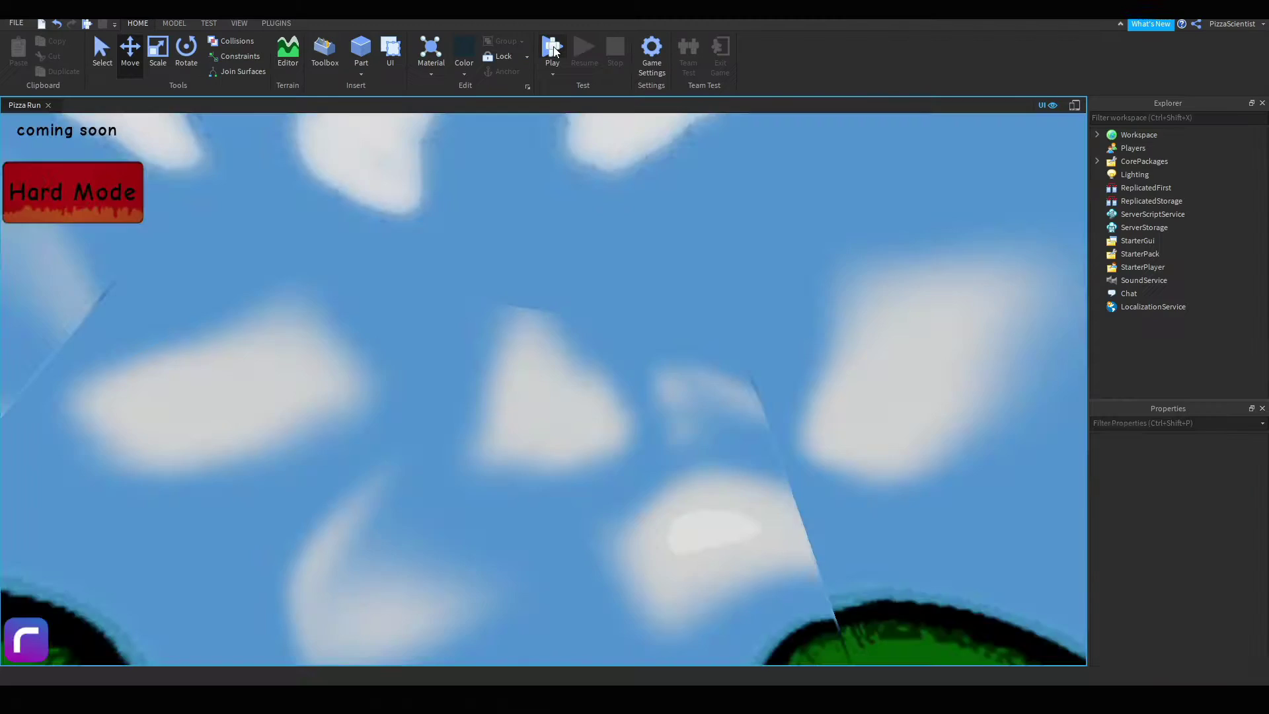
{"action": "left_click", "coordinate": [553, 46]}
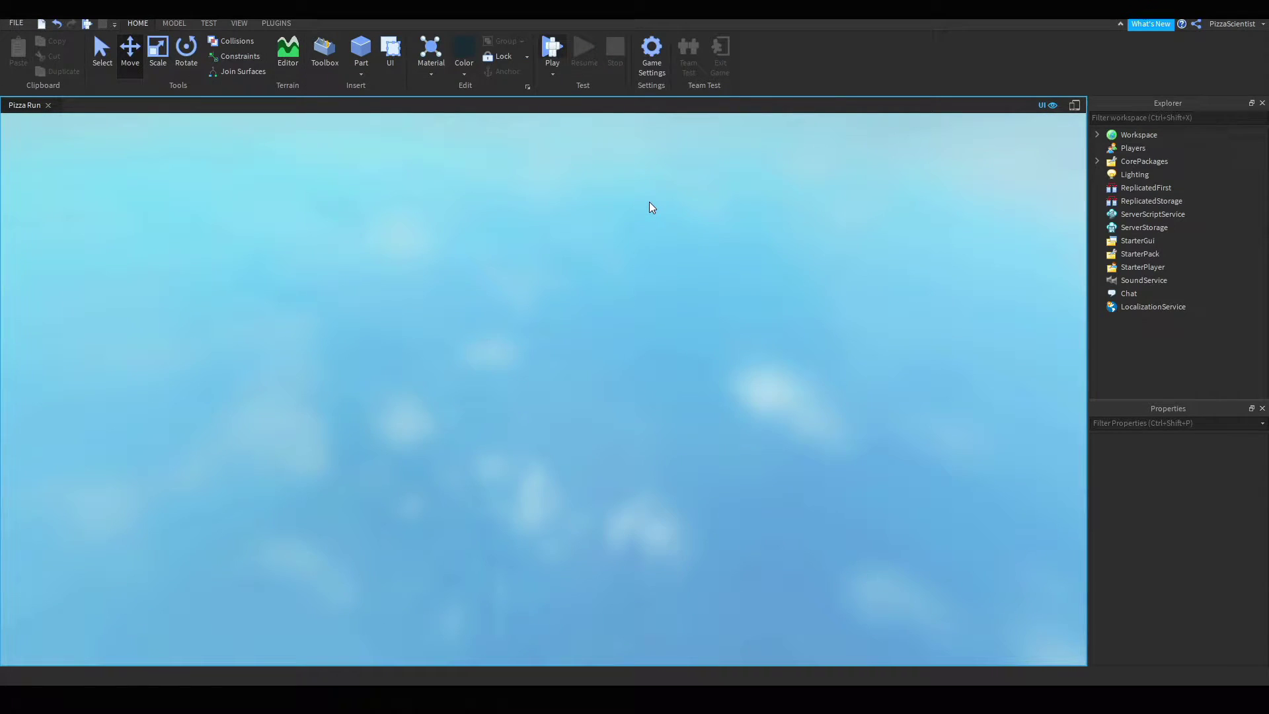
{"action": "key", "text": "F5"}
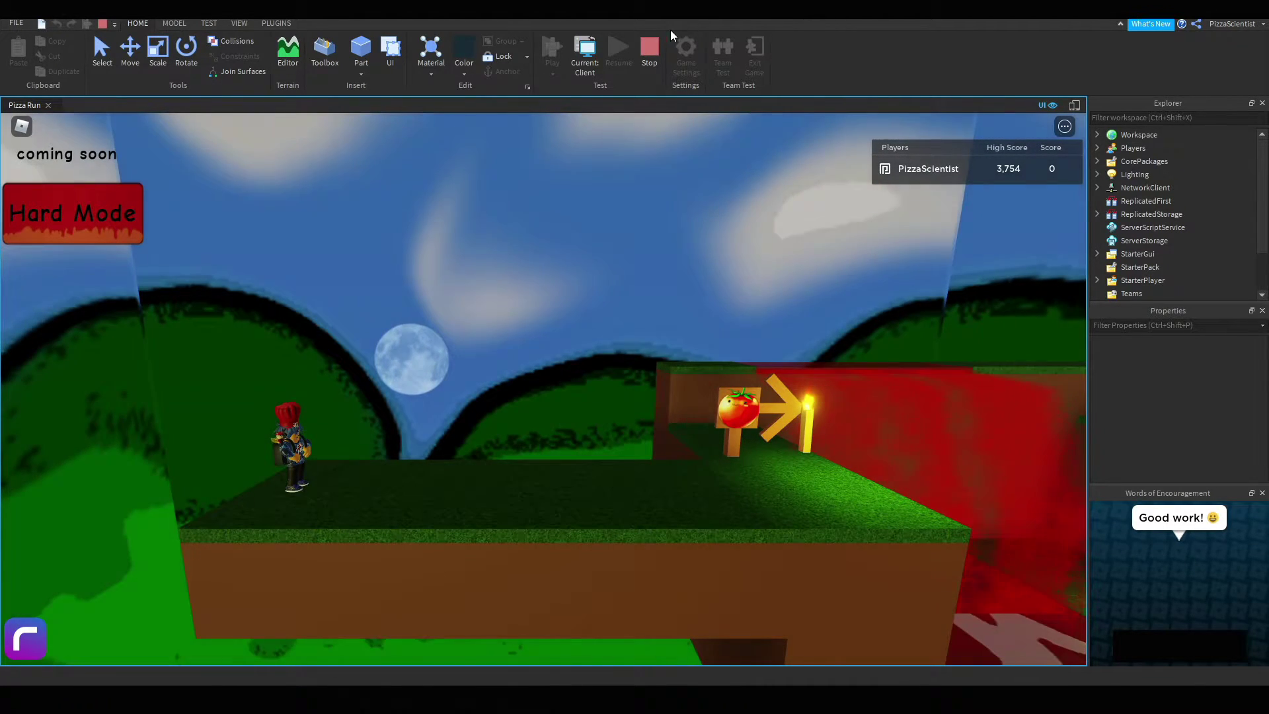
{"action": "left_click", "coordinate": [645, 56]}
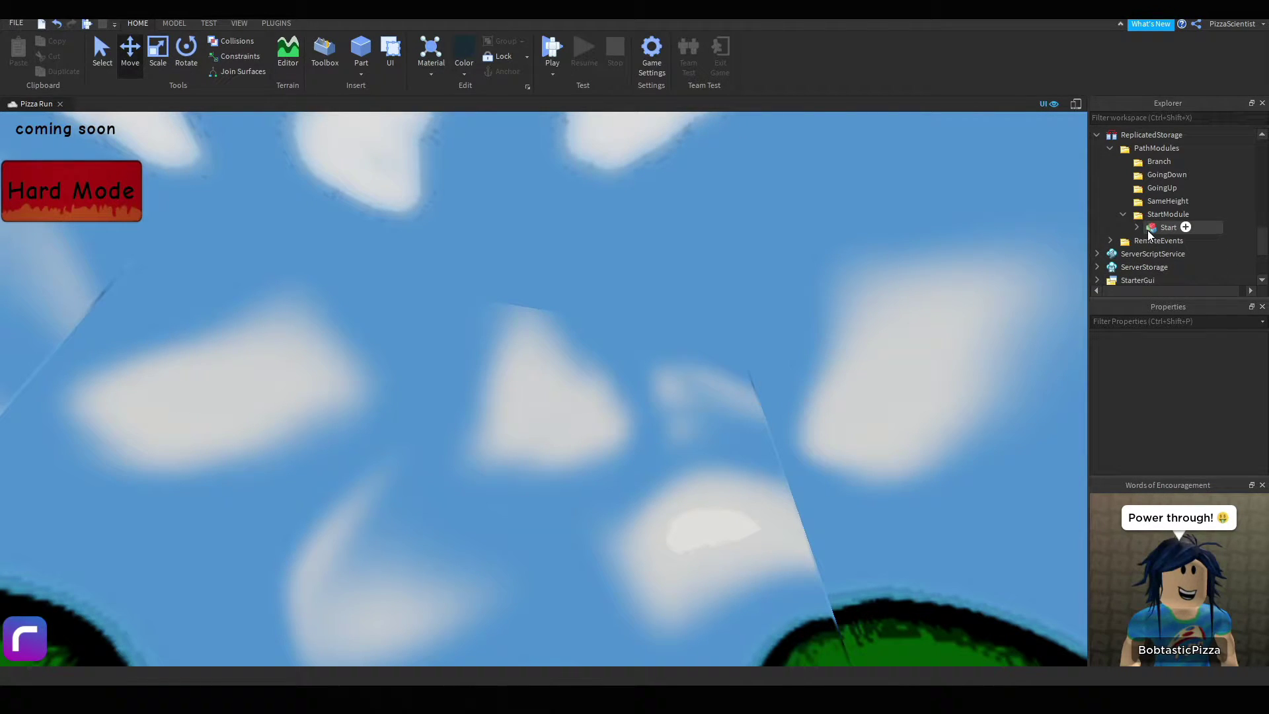
- Bring the Start model back from the StartModule folder into Workspace and view the platform from the side
{"action": "left_click_drag", "start_coordinate": [1147, 230], "coordinate": [1121, 141]}
{"action": "scroll", "coordinate": [1159, 230], "scroll_direction": "up", "scroll_amount": 7}
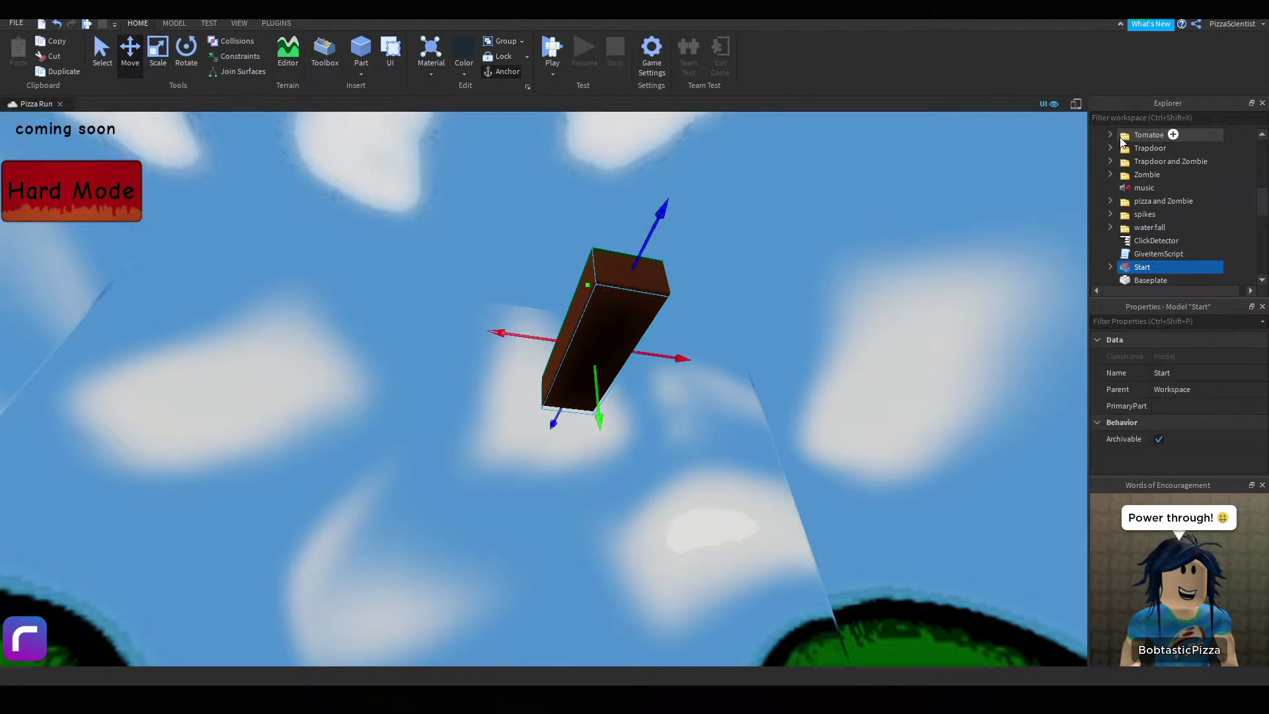
{"action": "right_click_drag", "start_coordinate": [874, 317], "coordinate": [873, 317]}
{"action": "key", "text": "w"}
{"action": "right_click_drag", "start_coordinate": [753, 360], "coordinate": [753, 360]}
{"action": "key", "text": "s"}
{"action": "scroll", "coordinate": [1113, 237], "scroll_direction": "down", "scroll_amount": 1}
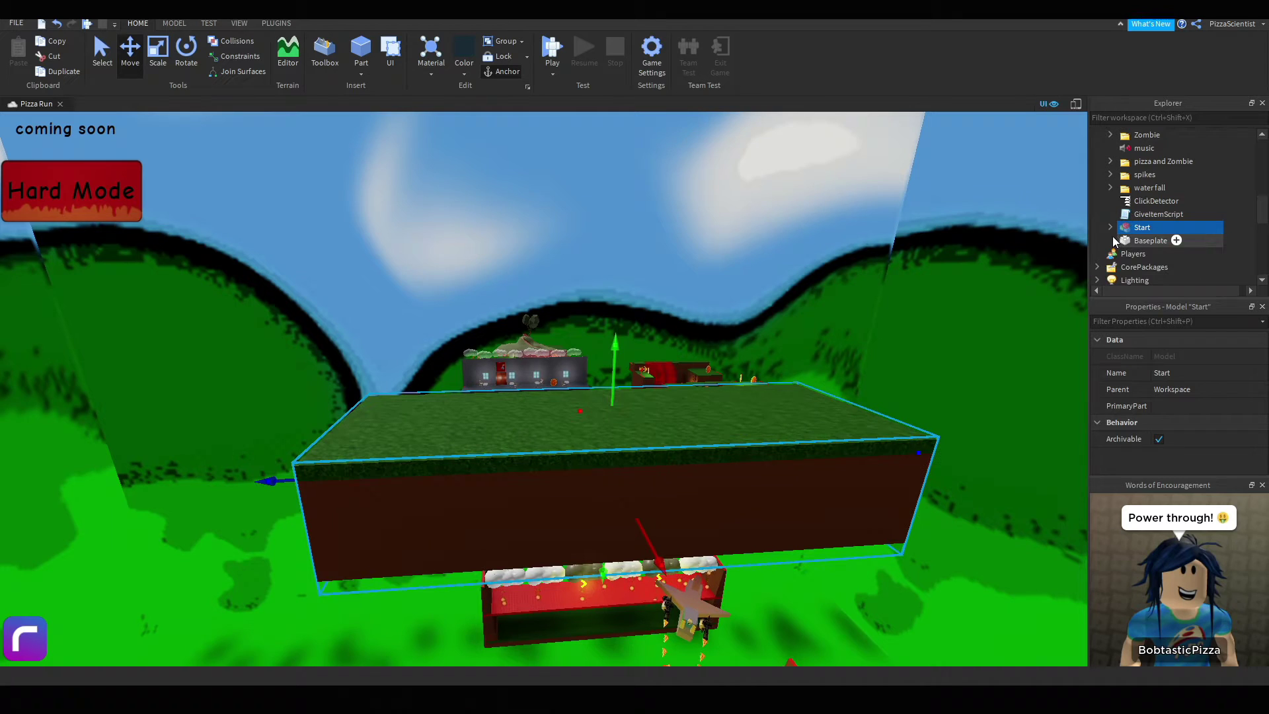
- Expand the Start model and highlight its End, PathBase and Start parts together
{"action": "scroll", "coordinate": [1124, 218], "scroll_direction": "down", "scroll_amount": 3}
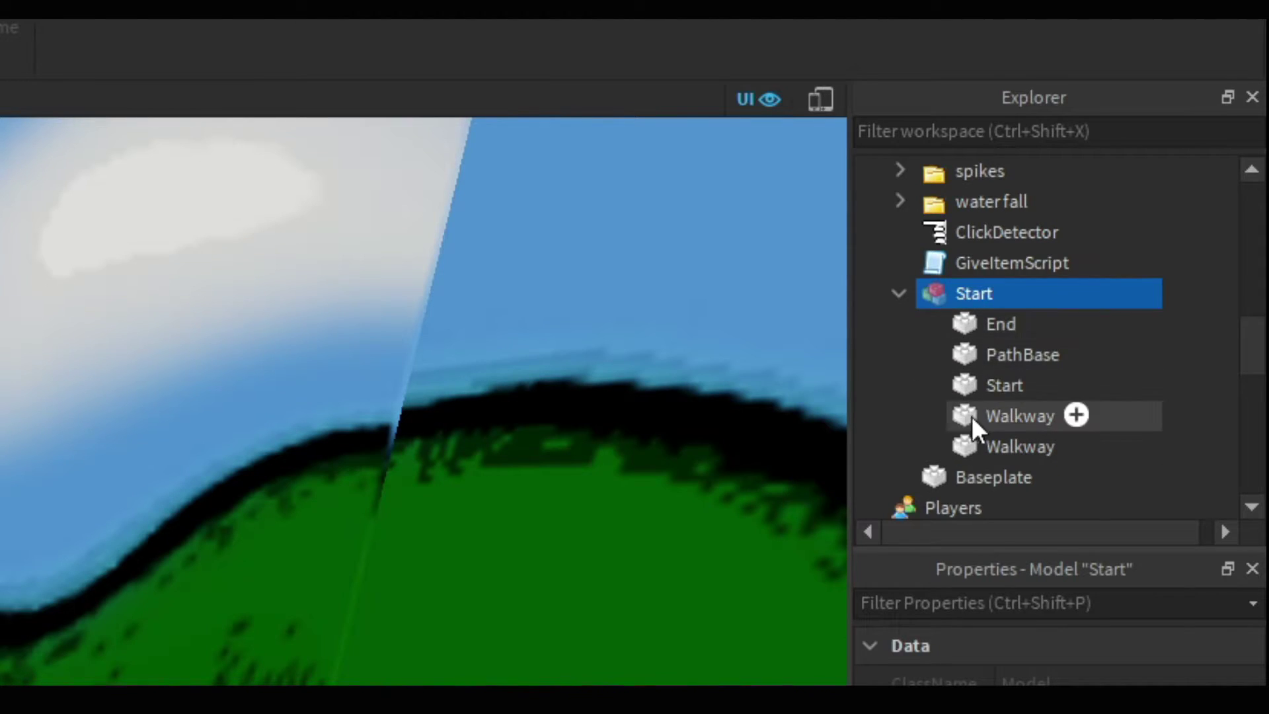
{"action": "left_click", "coordinate": [958, 325]}
{"action": "left_click", "coordinate": [973, 389], "text": "shift"}
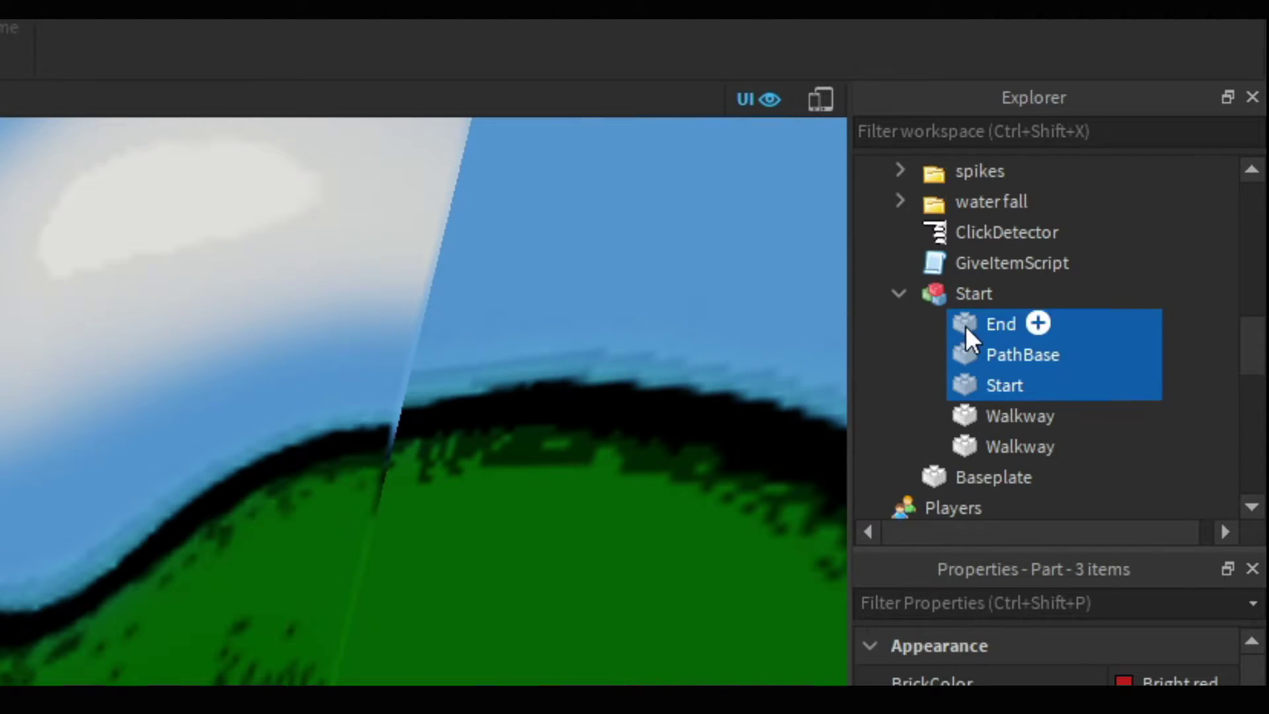
{"action": "left_click", "coordinate": [1144, 423]}
- Examine the two Walkway parts of the Start model, the brown base and the grass top, leaving the grass one selected
{"action": "left_click", "coordinate": [964, 414]}
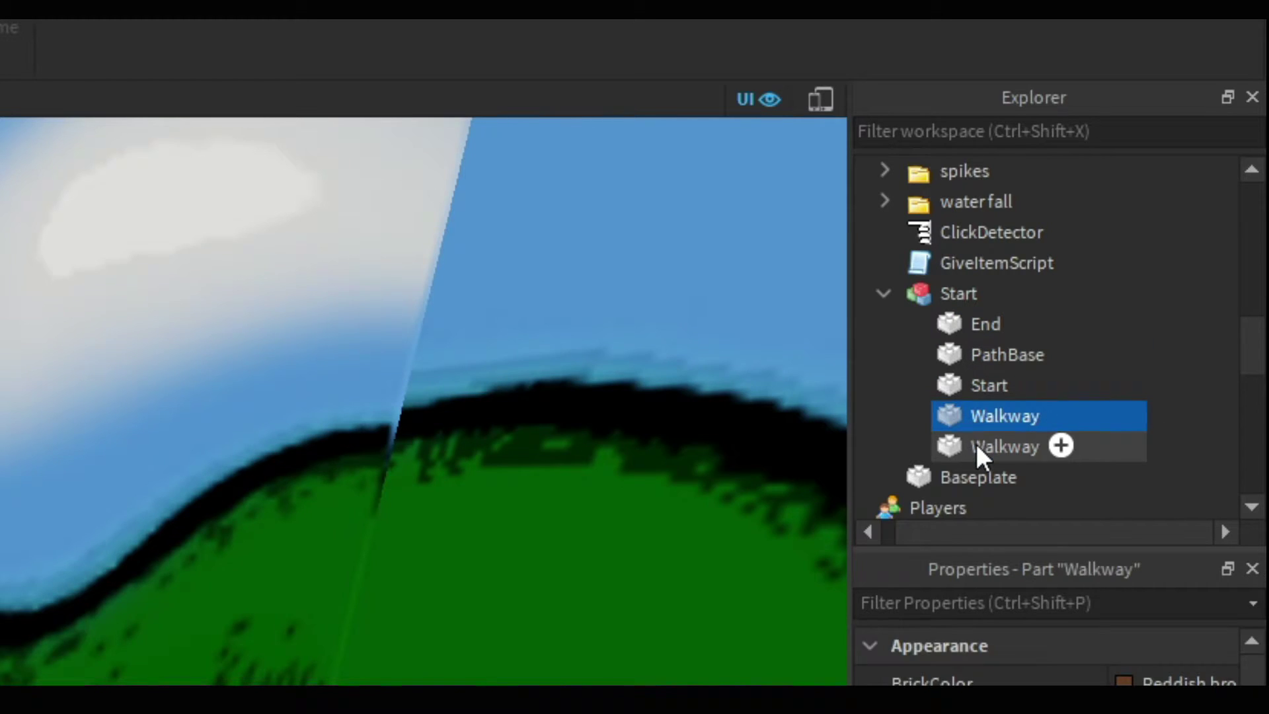
{"action": "left_click", "coordinate": [963, 443]}
{"action": "left_click", "coordinate": [953, 417]}
{"action": "right_click_drag", "start_coordinate": [424, 662], "coordinate": [530, 700]}
{"action": "right_click_drag", "start_coordinate": [592, 456], "coordinate": [604, 508]}
{"action": "scroll", "coordinate": [915, 359], "scroll_direction": "down", "scroll_amount": 3}
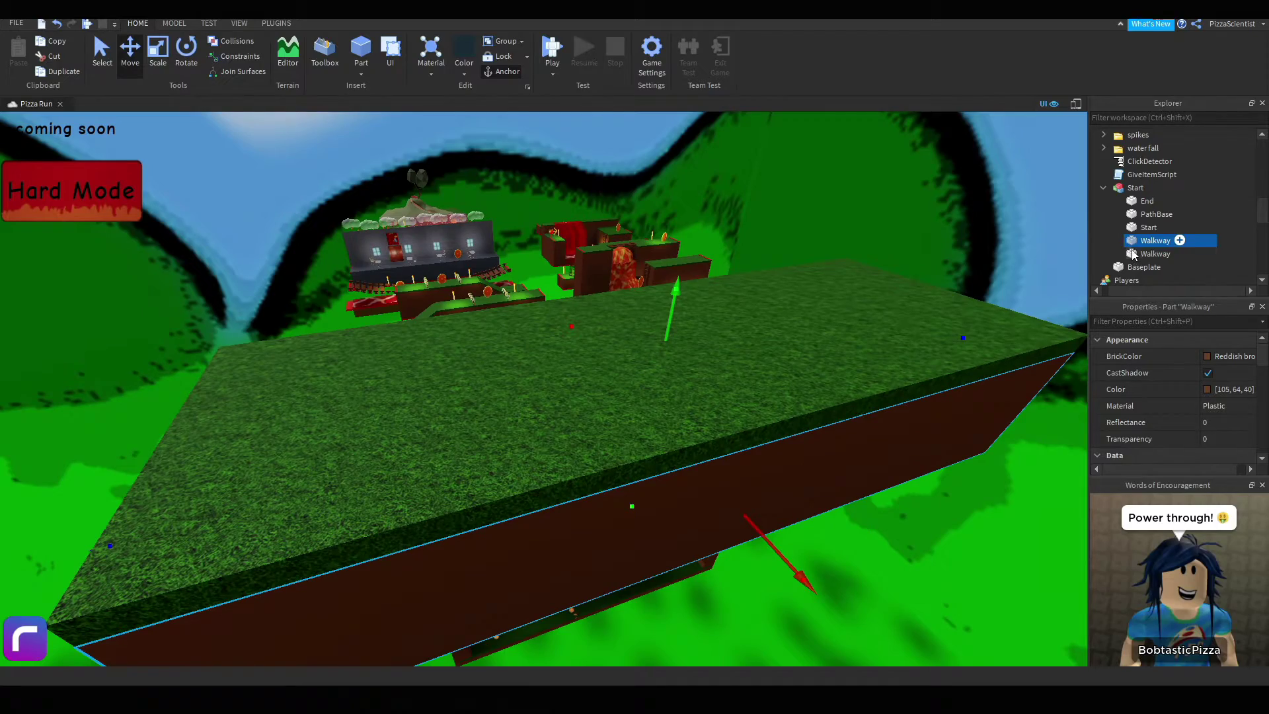
{"action": "left_click", "coordinate": [957, 448]}
{"action": "mouse_move", "coordinate": [738, 425]}
{"action": "right_mouse_down"}
{"action": "mouse_move", "coordinate": [717, 440]}
{"action": "mouse_move", "coordinate": [759, 423]}
{"action": "right_mouse_up"}
{"action": "key", "text": "d"}
{"action": "right_click_drag", "start_coordinate": [675, 458], "coordinate": [669, 426]}
{"action": "key", "text": "a"}
{"action": "scroll", "coordinate": [676, 458], "scroll_direction": "down", "scroll_amount": 2}
{"action": "scroll", "coordinate": [728, 476], "scroll_direction": "up", "scroll_amount": 2}
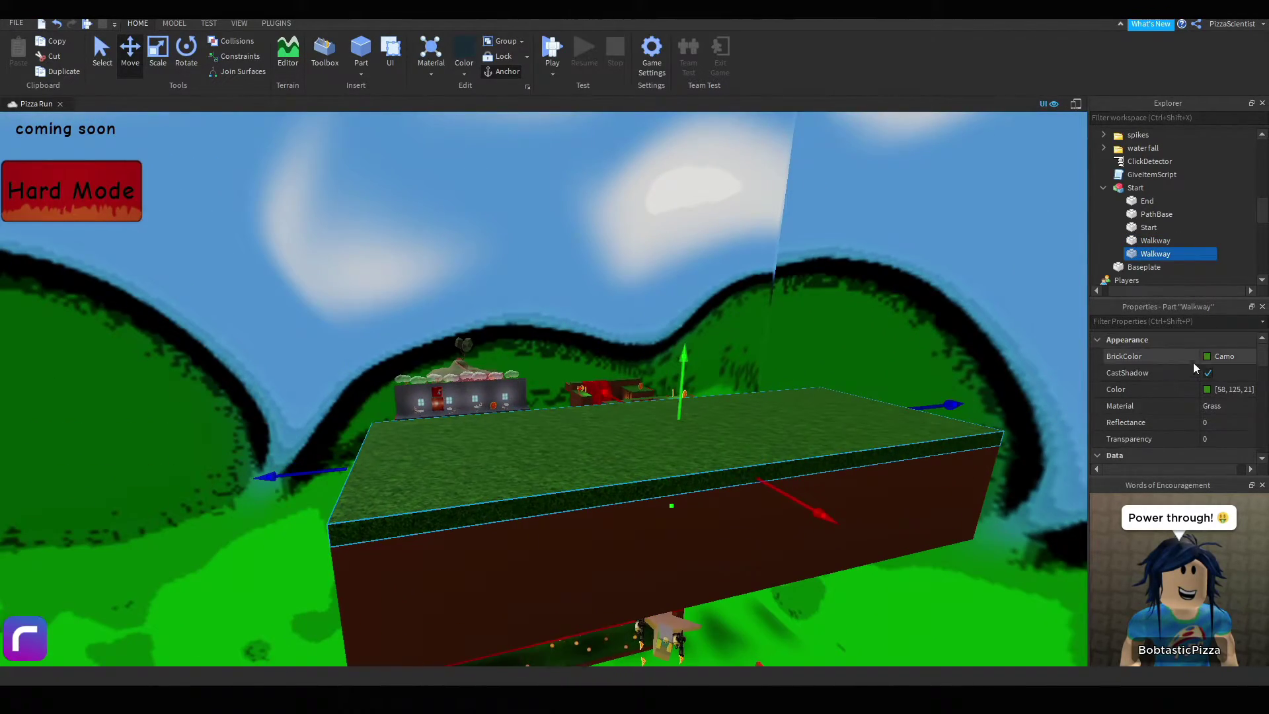
- Examine the grass Walkway's appearance properties, then deselect it and view the whole spawn platform from above
{"action": "scroll", "coordinate": [1199, 370], "scroll_direction": "down", "scroll_amount": 3}
{"action": "scroll", "coordinate": [1209, 391], "scroll_direction": "up", "scroll_amount": 3}
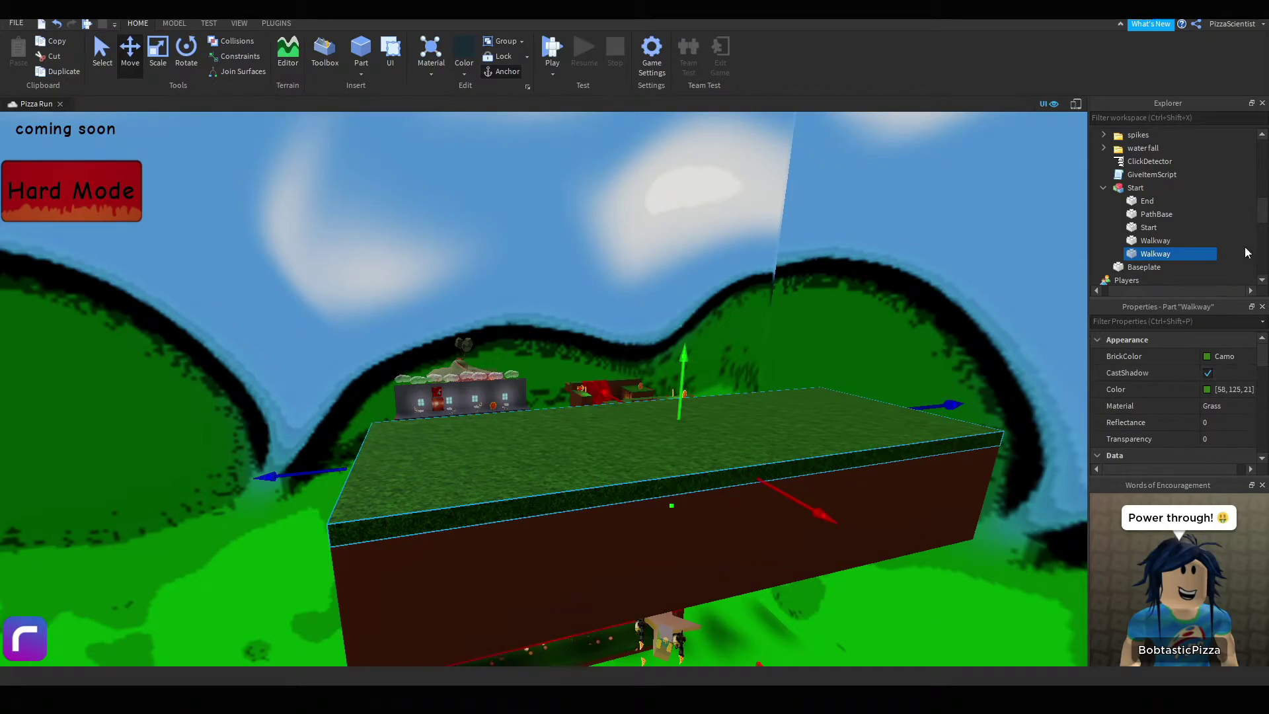
{"action": "scroll", "coordinate": [894, 397], "scroll_direction": "up", "scroll_amount": 2}
{"action": "right_click_drag", "start_coordinate": [894, 398], "coordinate": [843, 370]}
{"action": "scroll", "coordinate": [818, 388], "scroll_direction": "down", "scroll_amount": 2}
{"action": "left_click", "coordinate": [858, 400]}
{"action": "scroll", "coordinate": [857, 400], "scroll_direction": "up", "scroll_amount": 3}
{"action": "scroll", "coordinate": [843, 370], "scroll_direction": "down", "scroll_amount": 3}
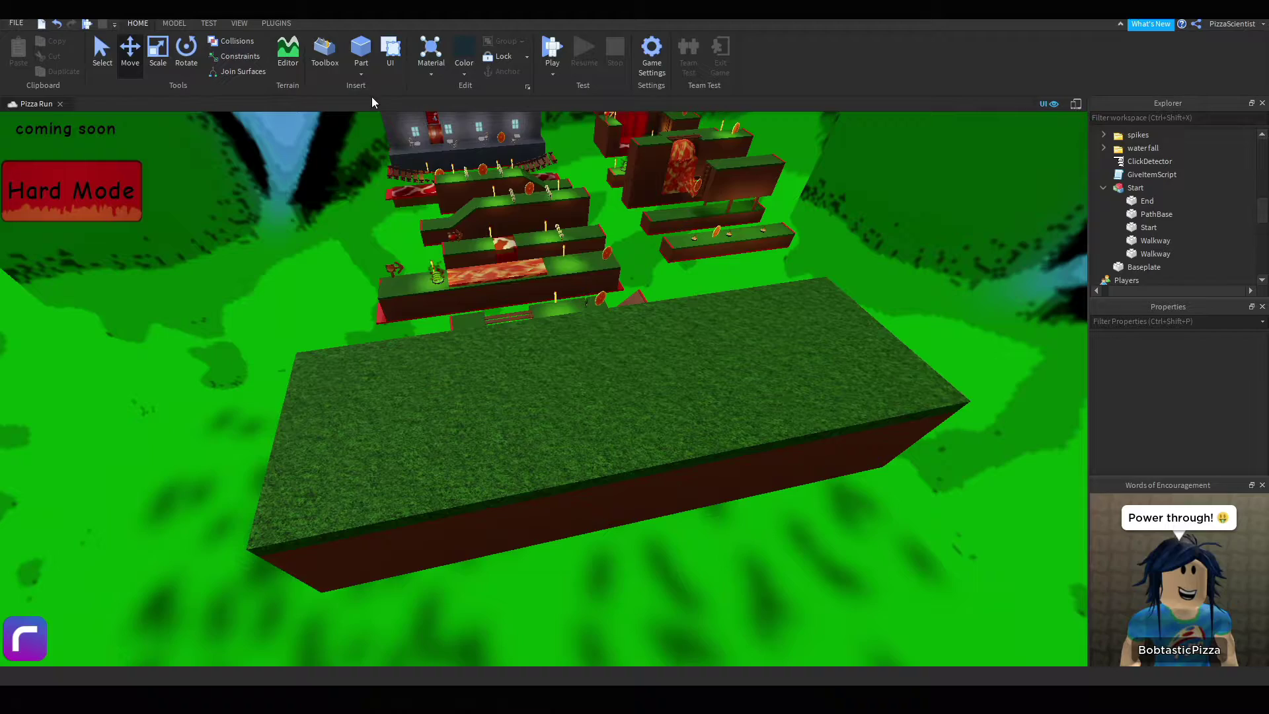
- Insert a new part on the spawn platform, scale it into a tall, wide block and move it over the grass
{"action": "left_click", "coordinate": [360, 50]}
{"action": "right_click_drag", "start_coordinate": [559, 398], "coordinate": [558, 400]}
{"action": "key", "text": "ctrl+3"}
{"action": "left_click_drag", "start_coordinate": [552, 428], "coordinate": [703, 358]}
{"action": "left_click_drag", "start_coordinate": [650, 444], "coordinate": [853, 573]}
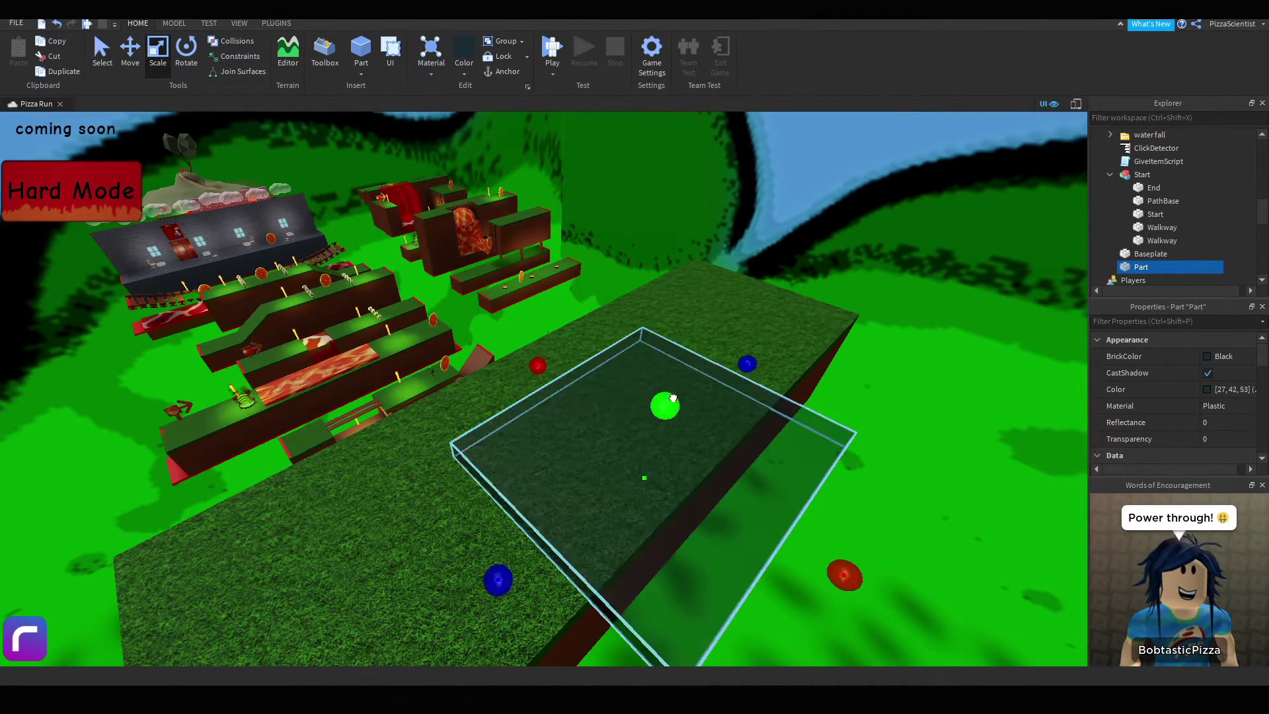
{"action": "scroll", "coordinate": [668, 311], "scroll_direction": "down", "scroll_amount": 3}
{"action": "left_click_drag", "start_coordinate": [665, 404], "coordinate": [672, 205]}
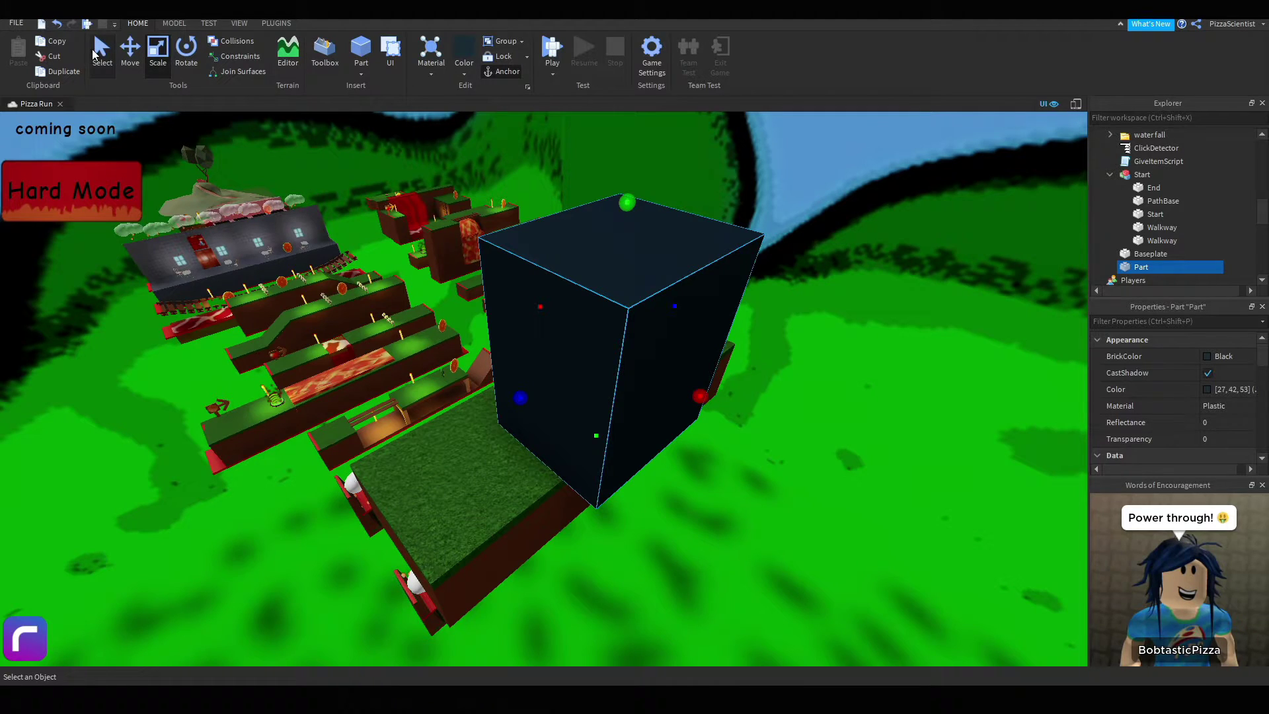
{"action": "left_click_drag", "start_coordinate": [727, 411], "coordinate": [564, 356]}
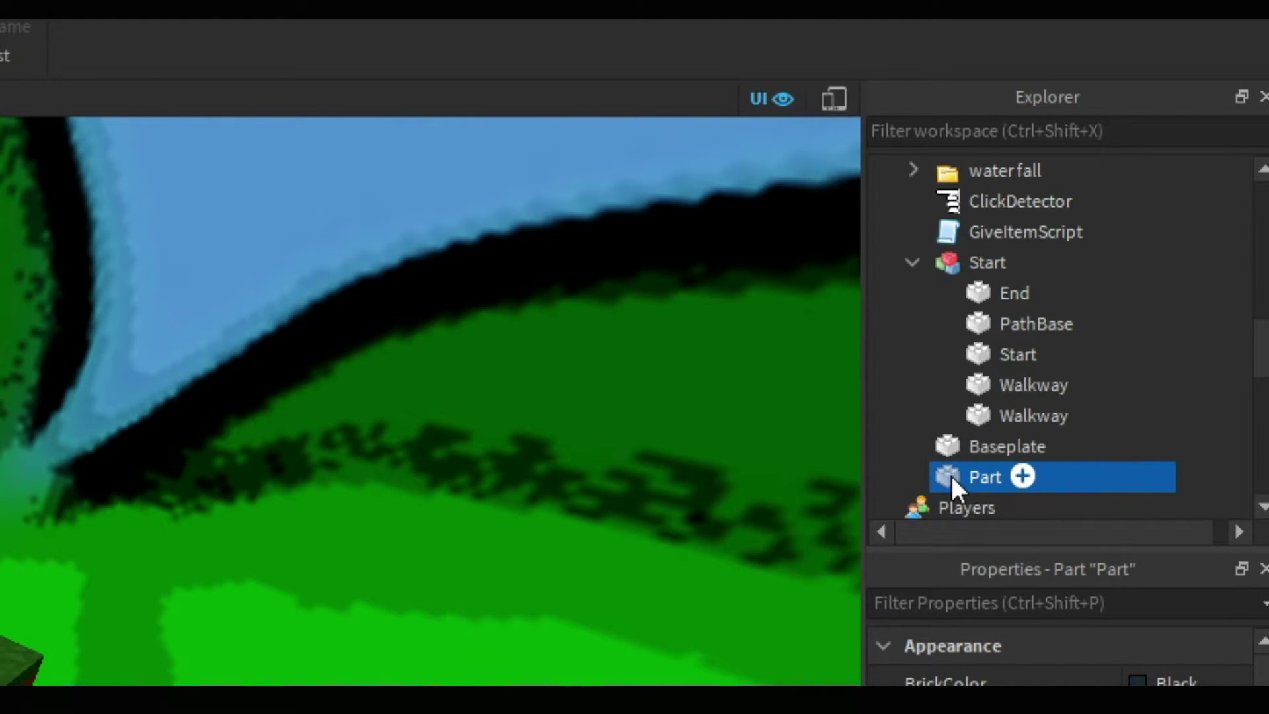
- Put the new Part inside the Start model, then return the Start model to the StartModule folder under PathModules
{"action": "left_click_drag", "start_coordinate": [965, 482], "coordinate": [972, 264]}
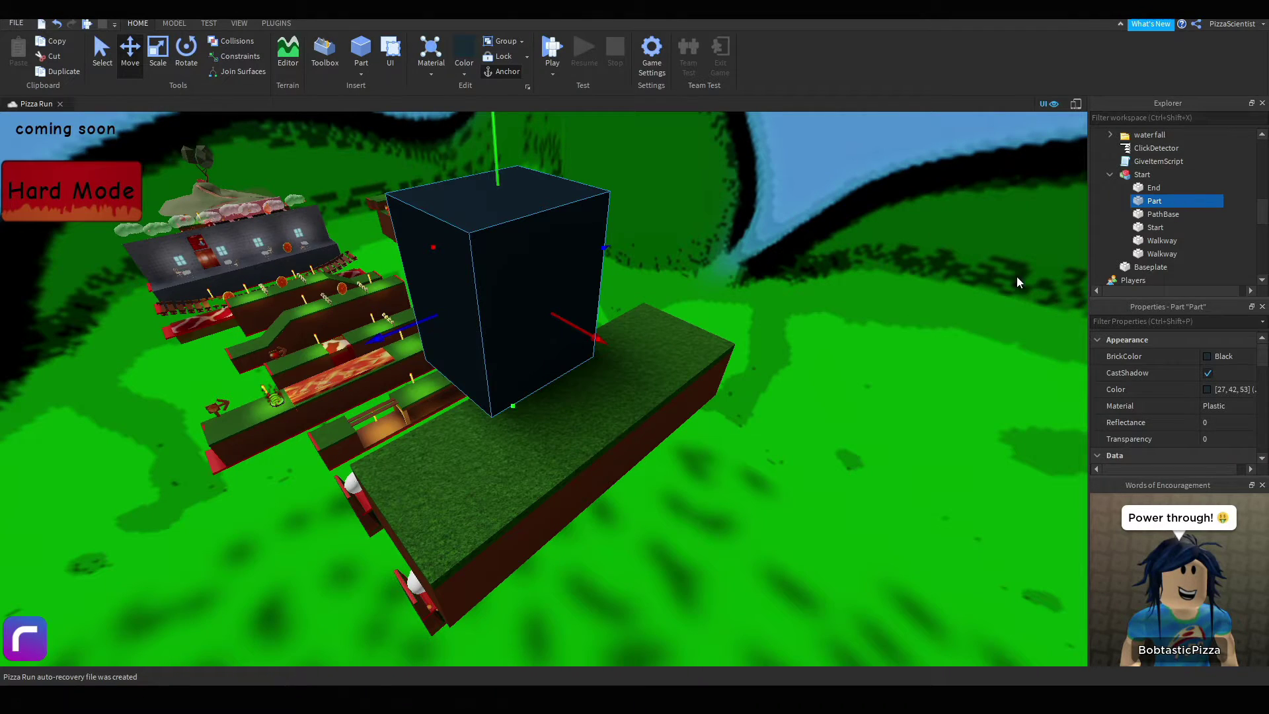
{"action": "left_click", "coordinate": [1142, 174]}
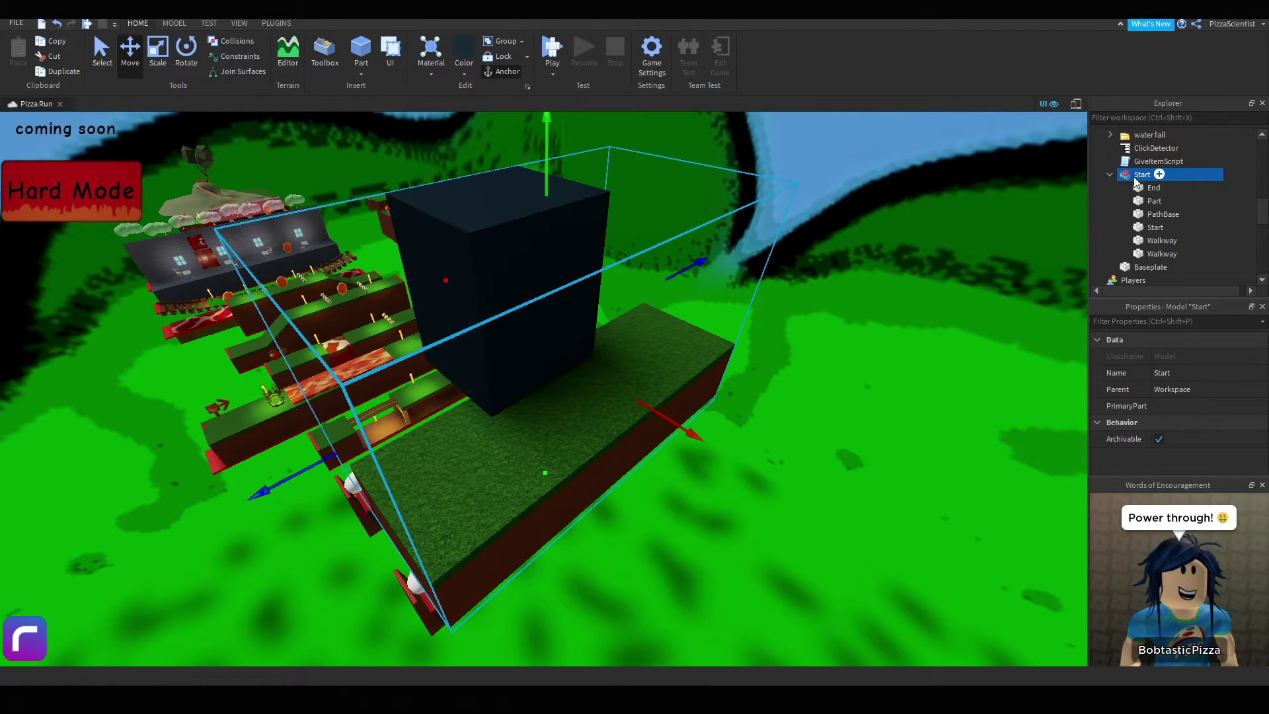
{"action": "left_click", "coordinate": [1109, 175]}
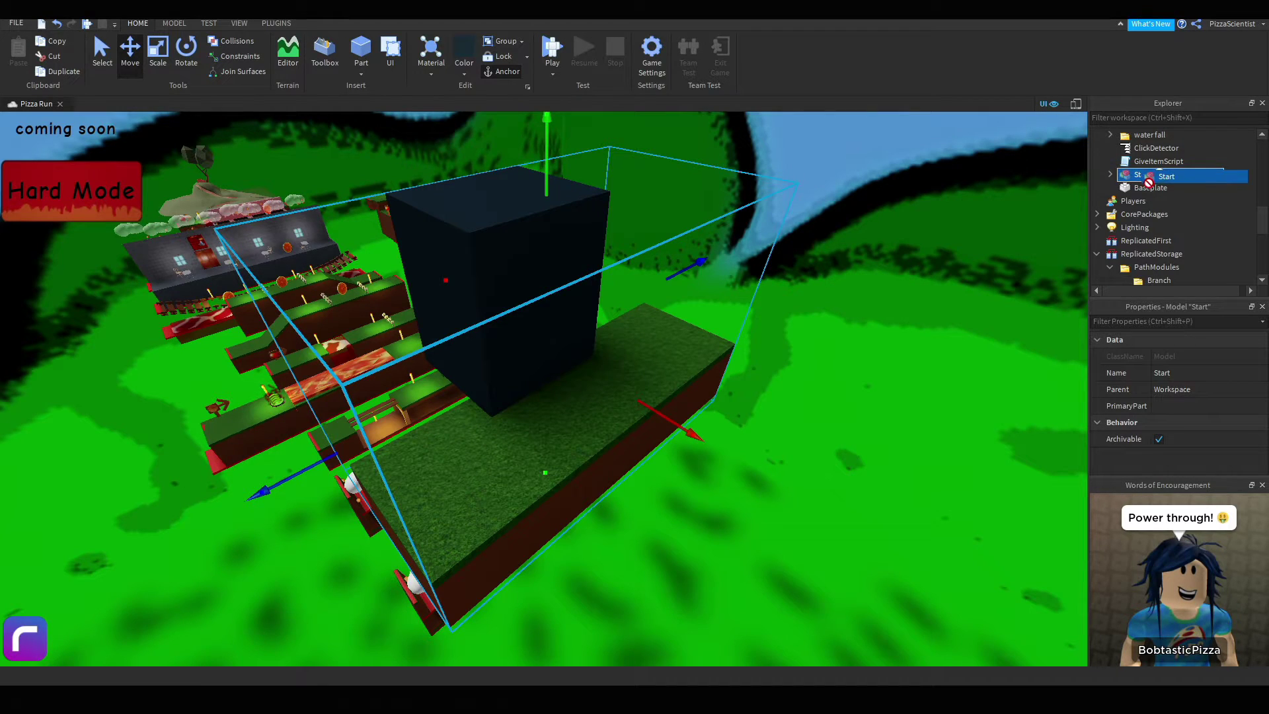
{"action": "scroll", "coordinate": [1161, 188], "scroll_direction": "down", "scroll_amount": 3}
{"action": "left_click_drag", "start_coordinate": [1148, 180], "coordinate": [1157, 215]}
{"action": "left_click", "coordinate": [1224, 214]}
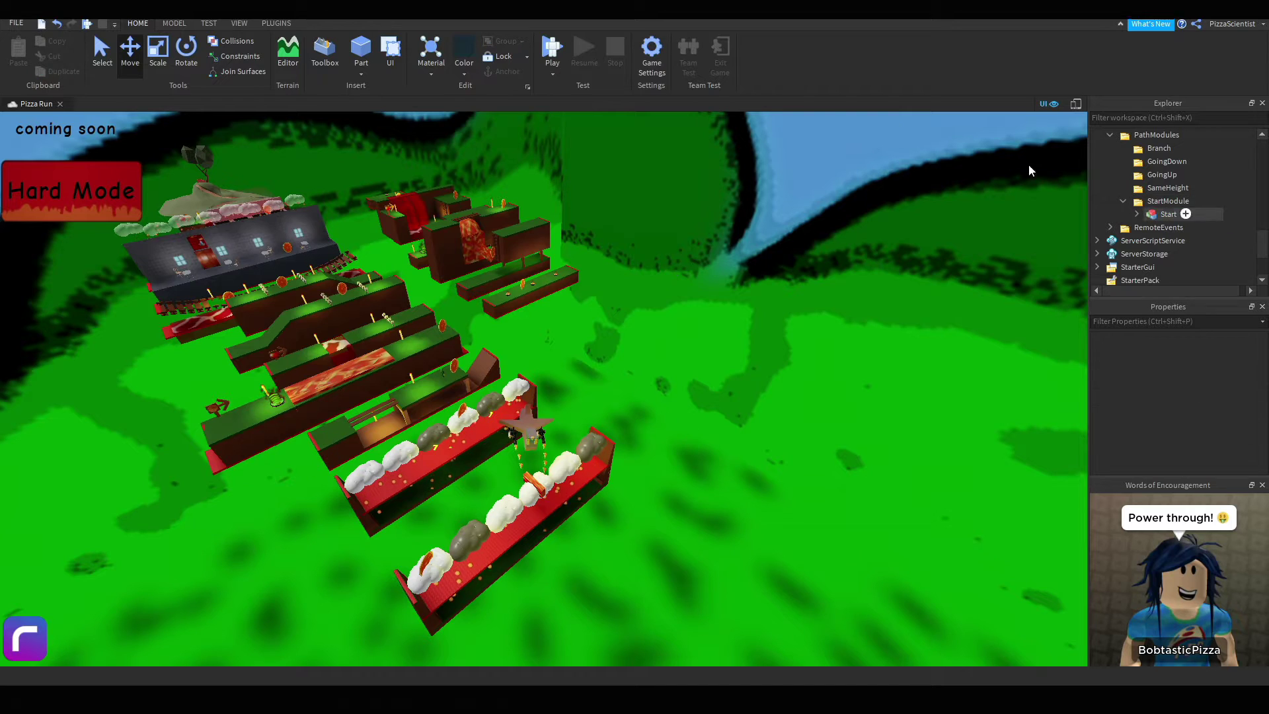
- Playtest the spawn platform with the added block, then bring the Start model from StartModule back into Workspace
{"action": "left_click", "coordinate": [551, 49]}
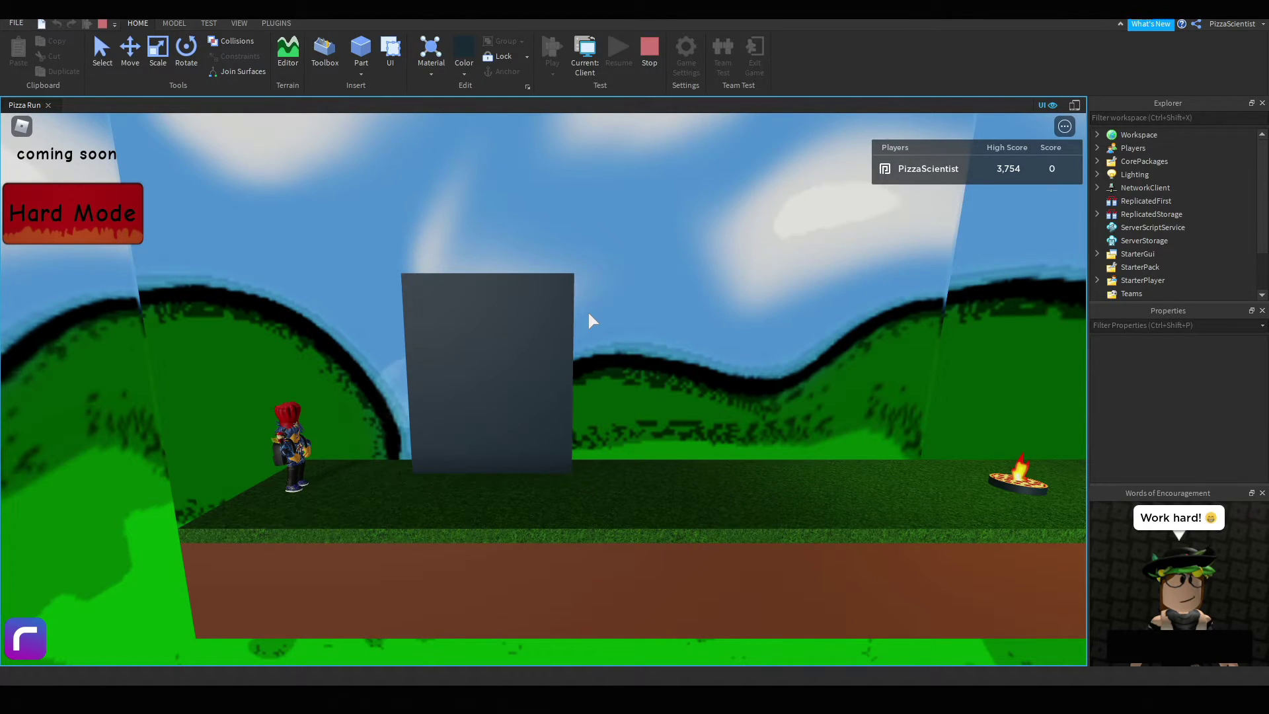
{"action": "left_click_drag", "start_coordinate": [1173, 224], "coordinate": [1127, 138]}
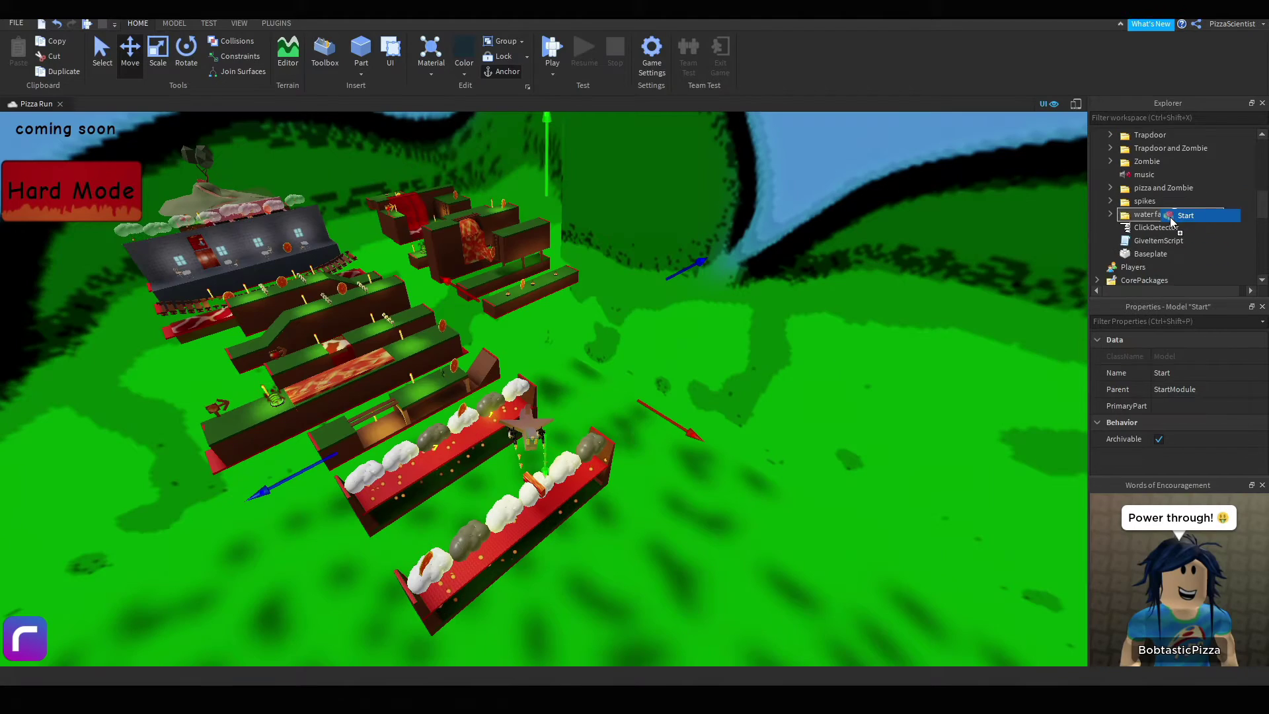
{"action": "scroll", "coordinate": [1173, 222], "scroll_direction": "up", "scroll_amount": 10}
{"action": "left_click", "coordinate": [1110, 266]}
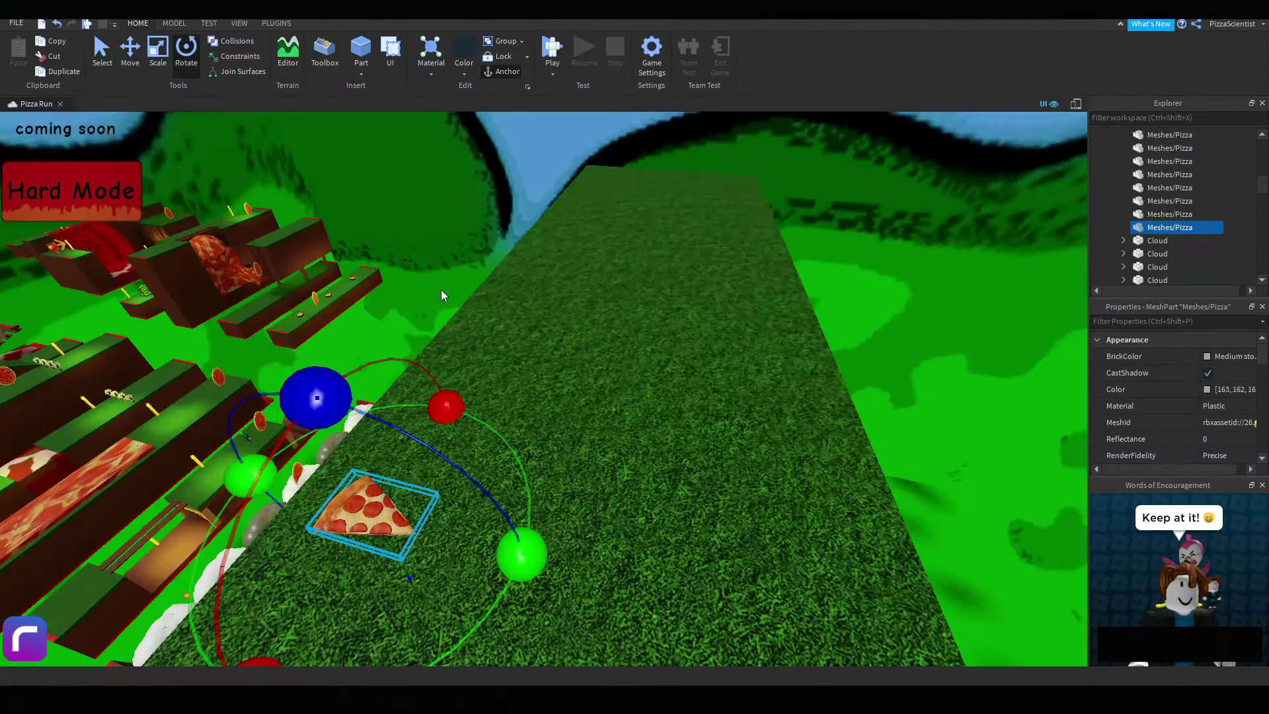
- Rotate the flat pizza slice mesh upright and move it to the back corner of the grass platform
{"action": "right_click_drag", "start_coordinate": [441, 290], "coordinate": [422, 294]}
{"action": "left_click_drag", "start_coordinate": [405, 379], "coordinate": [527, 523]}
{"action": "key", "text": "ctrl+2"}
{"action": "right_click_drag", "start_coordinate": [289, 474], "coordinate": [583, 360]}
{"action": "left_click_drag", "start_coordinate": [396, 350], "coordinate": [457, 365]}
{"action": "left_click", "coordinate": [174, 23]}
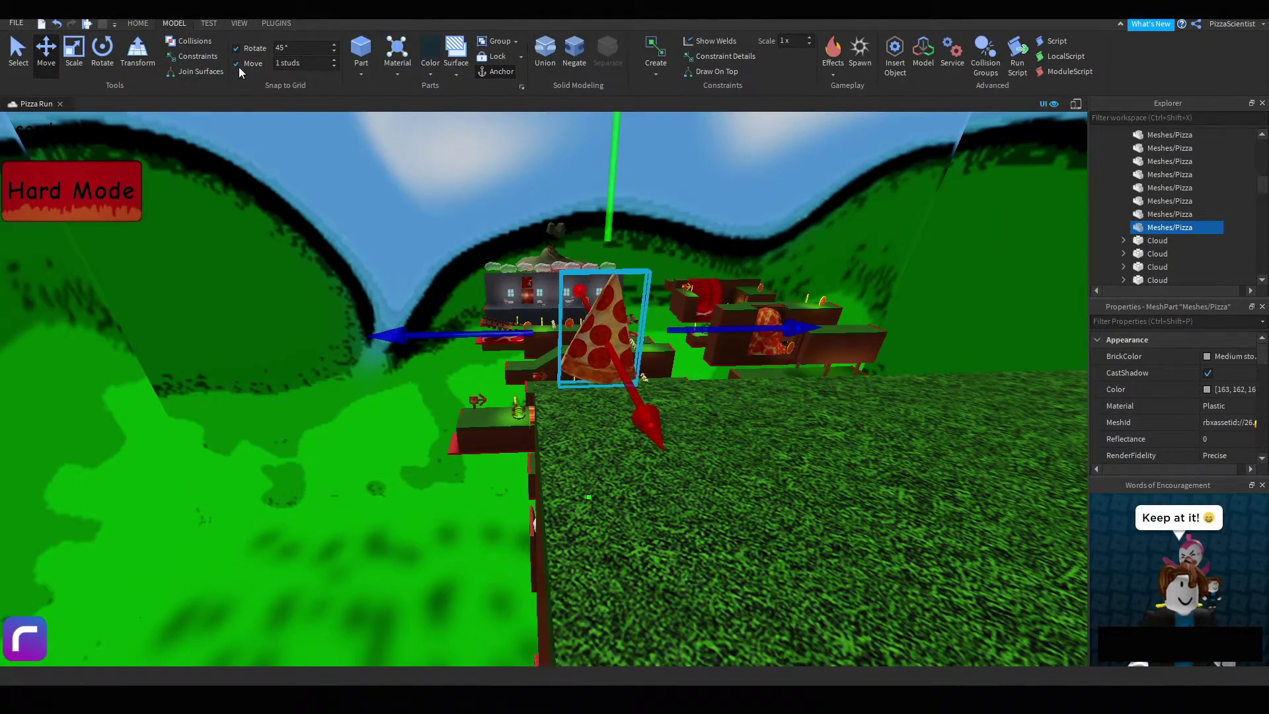
{"action": "right_click_drag", "start_coordinate": [462, 298], "coordinate": [403, 298]}
{"action": "left_click", "coordinate": [137, 23]}
- Duplicate the small pizza slice repeatedly, spacing the copies evenly in a row along the platform's back edge
{"action": "left_click", "coordinate": [64, 71]}
{"action": "left_click_drag", "start_coordinate": [554, 328], "coordinate": [644, 334]}
{"action": "key", "text": "d"}
{"action": "left_click", "coordinate": [64, 72]}
{"action": "left_click_drag", "start_coordinate": [433, 327], "coordinate": [545, 355]}
{"action": "left_click", "coordinate": [64, 71]}
{"action": "key", "text": "d"}
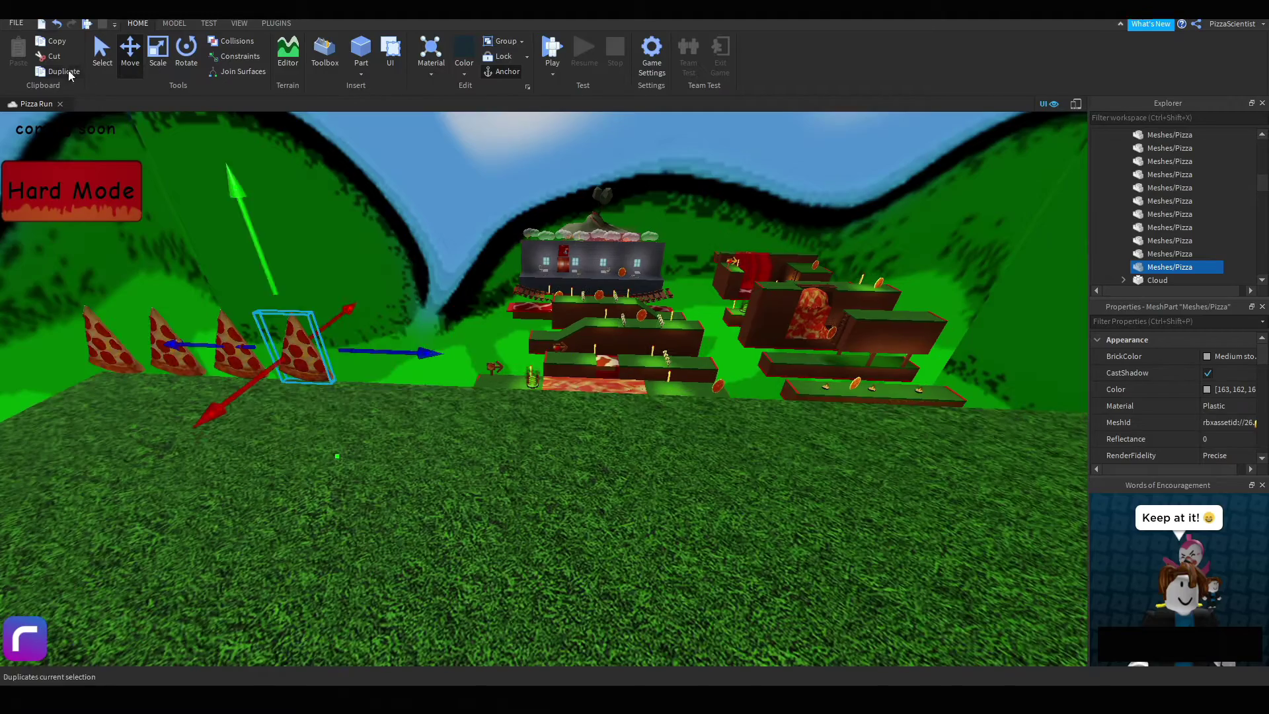
{"action": "left_click", "coordinate": [64, 71]}
{"action": "left_click_drag", "start_coordinate": [417, 353], "coordinate": [627, 361]}
{"action": "left_click", "coordinate": [64, 71]}
{"action": "left_click", "coordinate": [65, 72]}
{"action": "key", "text": "d"}
{"action": "left_click", "coordinate": [64, 72]}
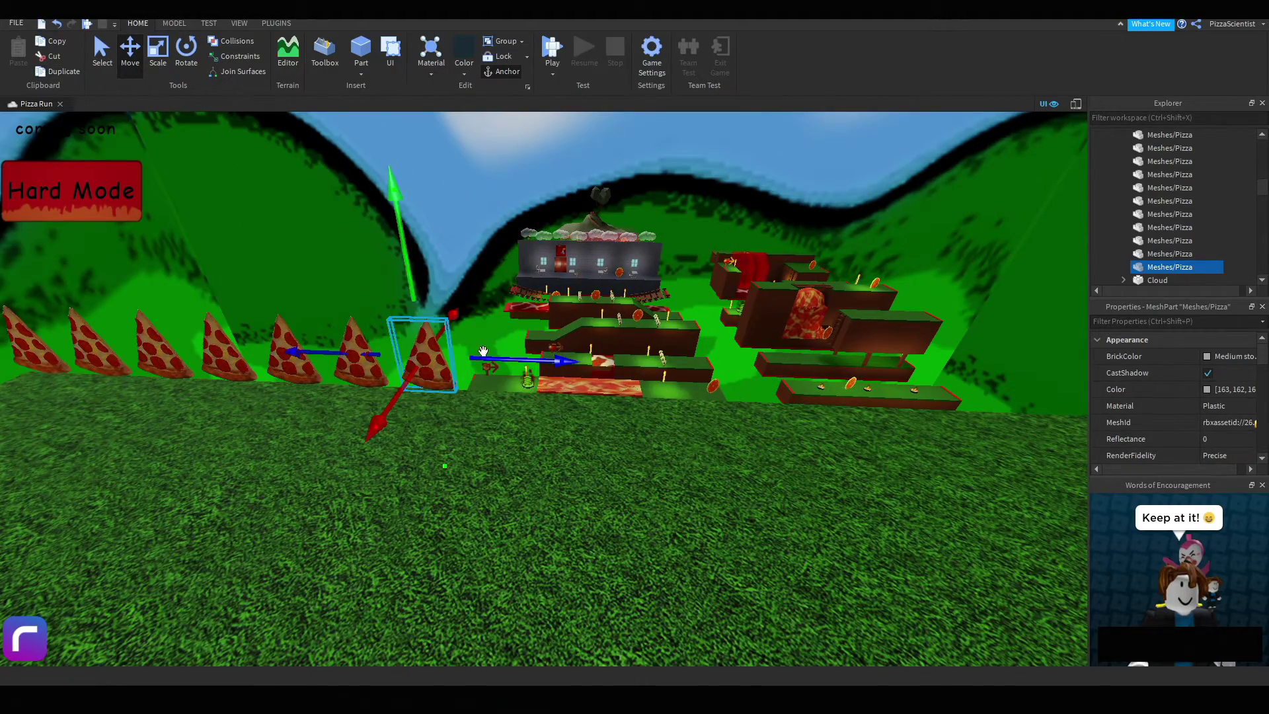
{"action": "key", "text": "d"}
{"action": "left_click_drag", "start_coordinate": [481, 356], "coordinate": [586, 369]}
{"action": "left_click", "coordinate": [64, 72]}
{"action": "left_click", "coordinate": [64, 71]}
{"action": "key", "text": "d"}
{"action": "left_click", "coordinate": [64, 72]}
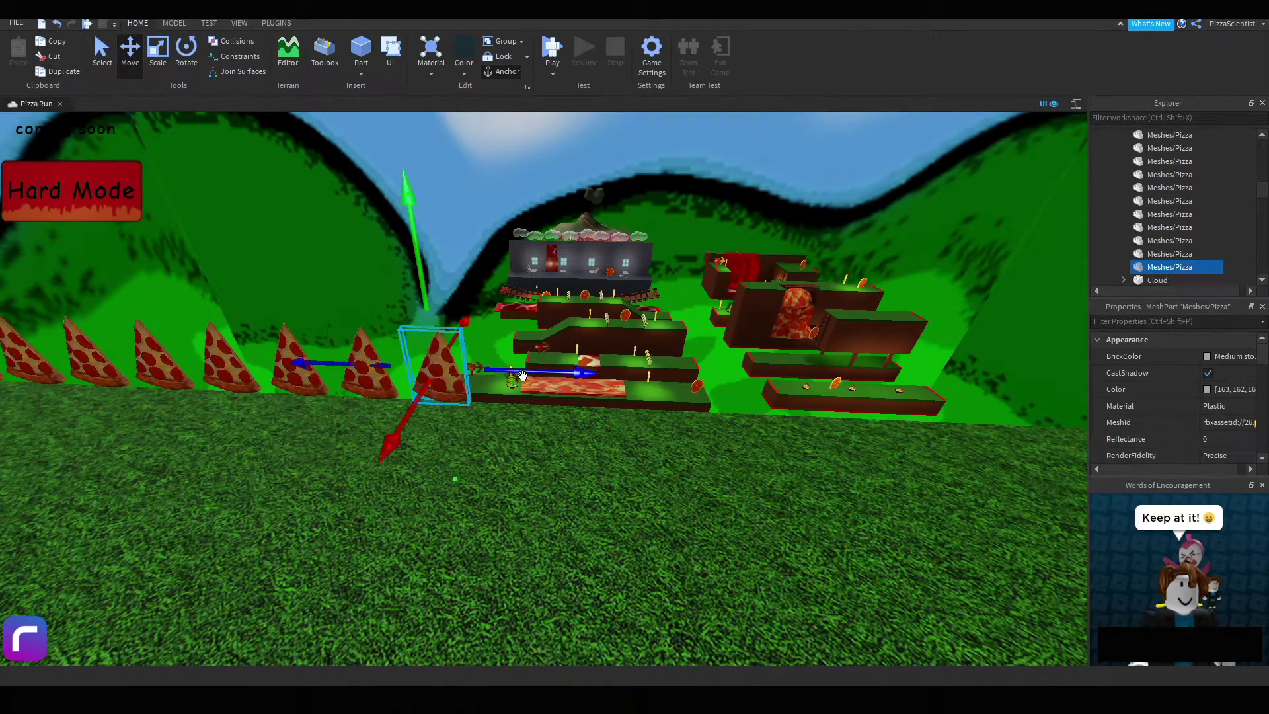
- Enlarge the pizza slice at the platform's corner with move snapping off, and reposition it on the back edge
{"action": "key", "text": "s"}
{"action": "right_click_drag", "start_coordinate": [594, 396], "coordinate": [720, 358]}
{"action": "key", "text": "a"}
{"action": "left_click", "coordinate": [365, 404]}
{"action": "left_click", "coordinate": [157, 56]}
{"action": "left_click_drag", "start_coordinate": [348, 320], "coordinate": [332, 262]}
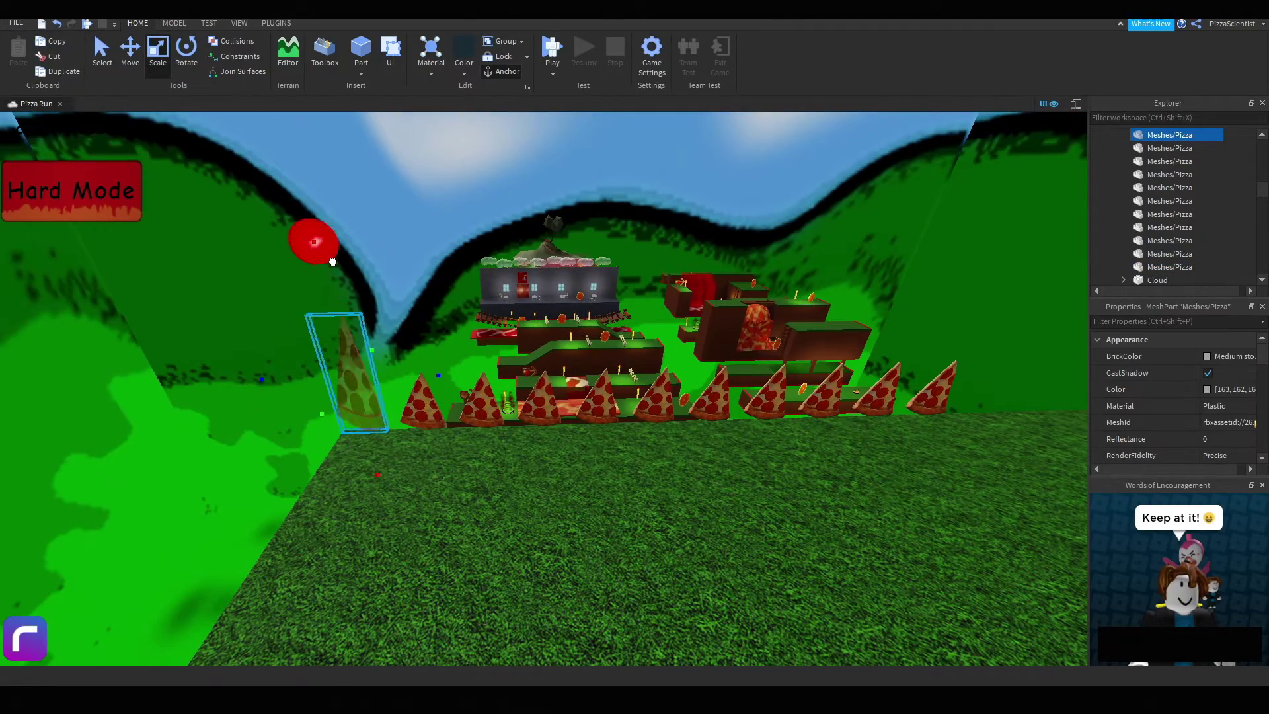
{"action": "key", "text": "s"}
{"action": "left_click", "coordinate": [174, 23]}
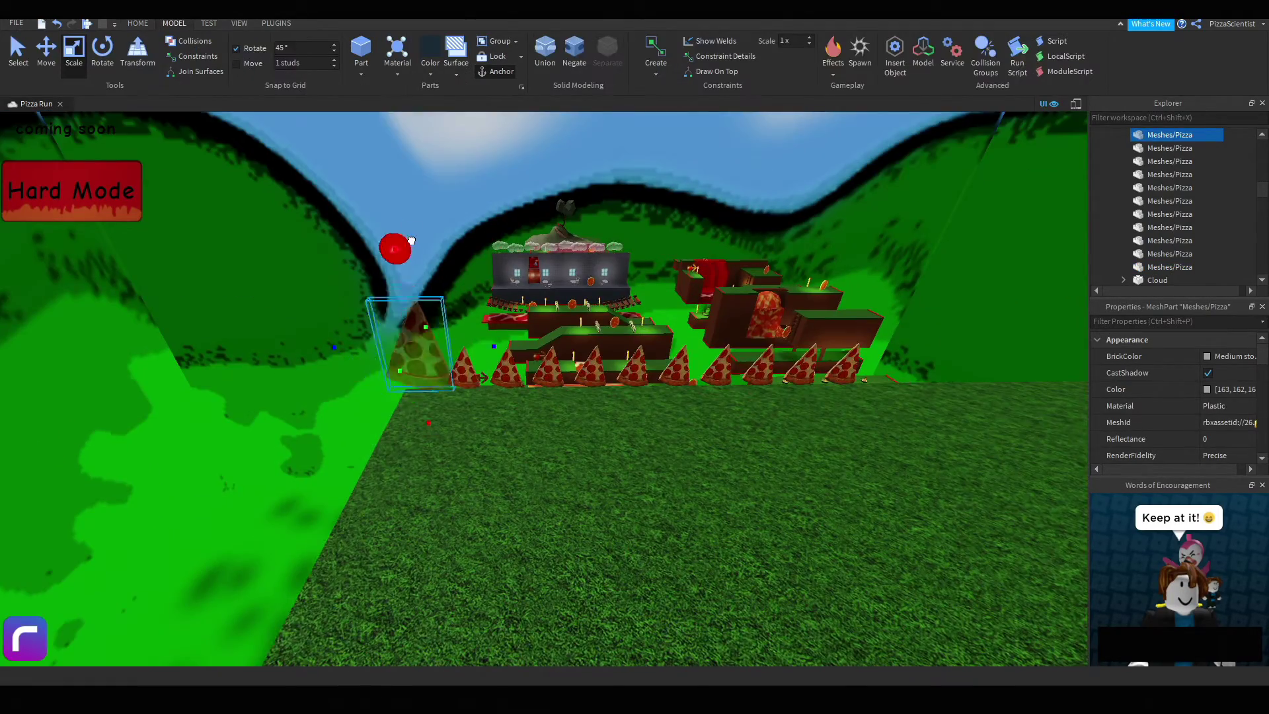
{"action": "left_click_drag", "start_coordinate": [411, 240], "coordinate": [408, 225]}
{"action": "right_click_drag", "start_coordinate": [411, 240], "coordinate": [343, 297]}
{"action": "key", "text": "w"}
{"action": "left_click", "coordinate": [46, 53]}
{"action": "left_click_drag", "start_coordinate": [583, 289], "coordinate": [620, 337]}
{"action": "key", "text": "d"}
- Select the remaining small pizza slices in the row and delete them
{"action": "left_click", "coordinate": [144, 425]}
{"action": "key", "text": "a"}
{"action": "left_click", "coordinate": [220, 430], "text": "ctrl"}
{"action": "left_click", "coordinate": [268, 436], "text": "ctrl"}
{"action": "left_click", "coordinate": [318, 442], "text": "ctrl"}
{"action": "left_click", "coordinate": [368, 448], "text": "ctrl"}
{"action": "left_click", "coordinate": [649, 483], "text": "ctrl"}
{"action": "key", "text": "Delete"}
- Duplicate the enlarged pizza slice three times and space the copies along the platform's back edge
{"action": "key", "text": "a"}
{"action": "left_click", "coordinate": [410, 410]}
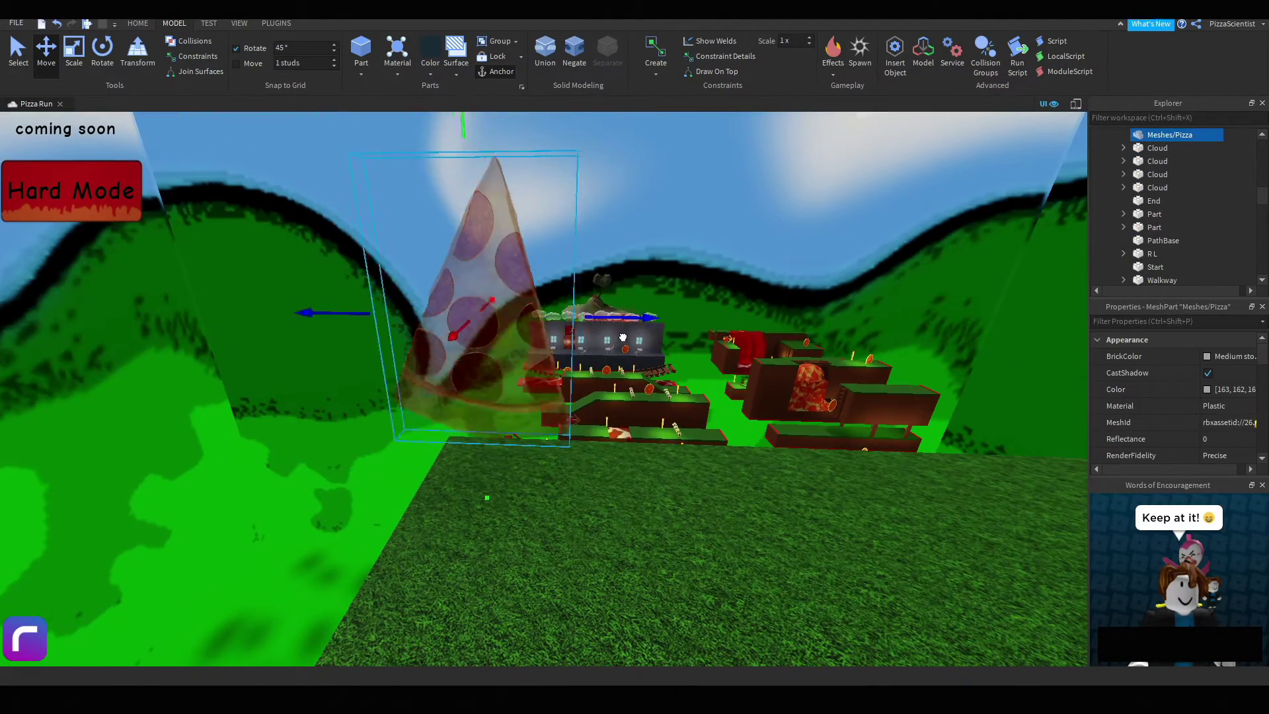
{"action": "right_click_drag", "start_coordinate": [627, 340], "coordinate": [568, 403]}
{"action": "key", "text": "d"}
{"action": "left_click", "coordinate": [137, 24]}
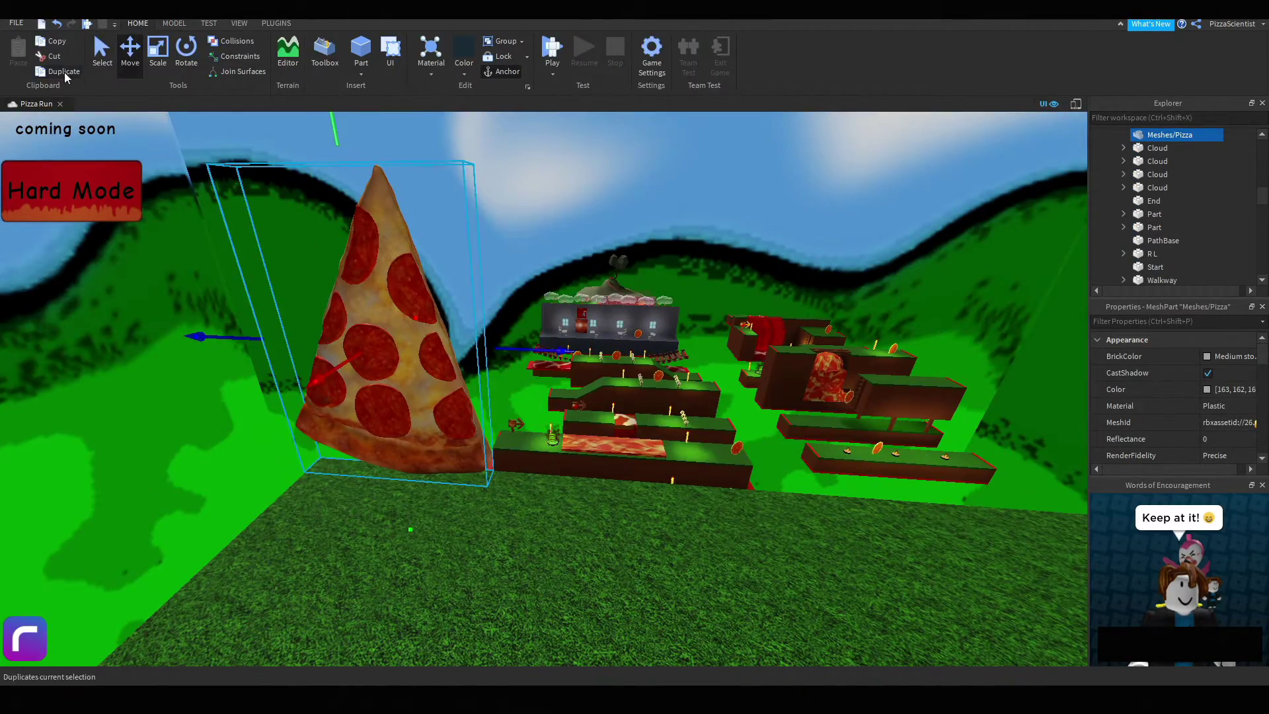
{"action": "left_click", "coordinate": [65, 73]}
{"action": "left_click_drag", "start_coordinate": [572, 358], "coordinate": [801, 379]}
{"action": "right_click_drag", "start_coordinate": [462, 363], "coordinate": [482, 306]}
{"action": "key", "text": "s"}
{"action": "left_click", "coordinate": [65, 72]}
{"action": "left_click_drag", "start_coordinate": [582, 413], "coordinate": [769, 423]}
{"action": "key", "text": "d"}
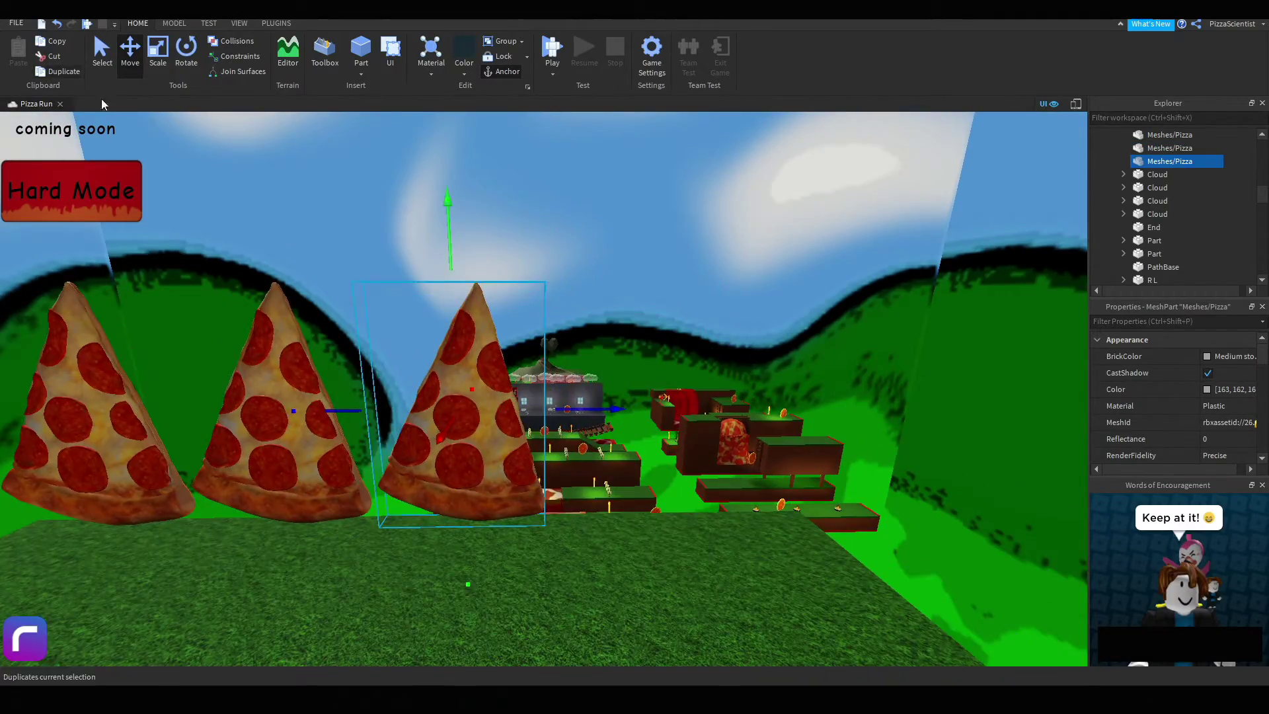
{"action": "left_click", "coordinate": [65, 71]}
{"action": "left_click_drag", "start_coordinate": [538, 411], "coordinate": [707, 416]}
{"action": "key", "text": "s"}
- Duplicate one more large pizza slice, rotate it, and place it at an angle at the left end of the row
{"action": "left_click", "coordinate": [64, 71]}
{"action": "right_click_drag", "start_coordinate": [498, 358], "coordinate": [528, 475]}
{"action": "left_click", "coordinate": [186, 52]}
{"action": "left_click_drag", "start_coordinate": [558, 340], "coordinate": [534, 328]}
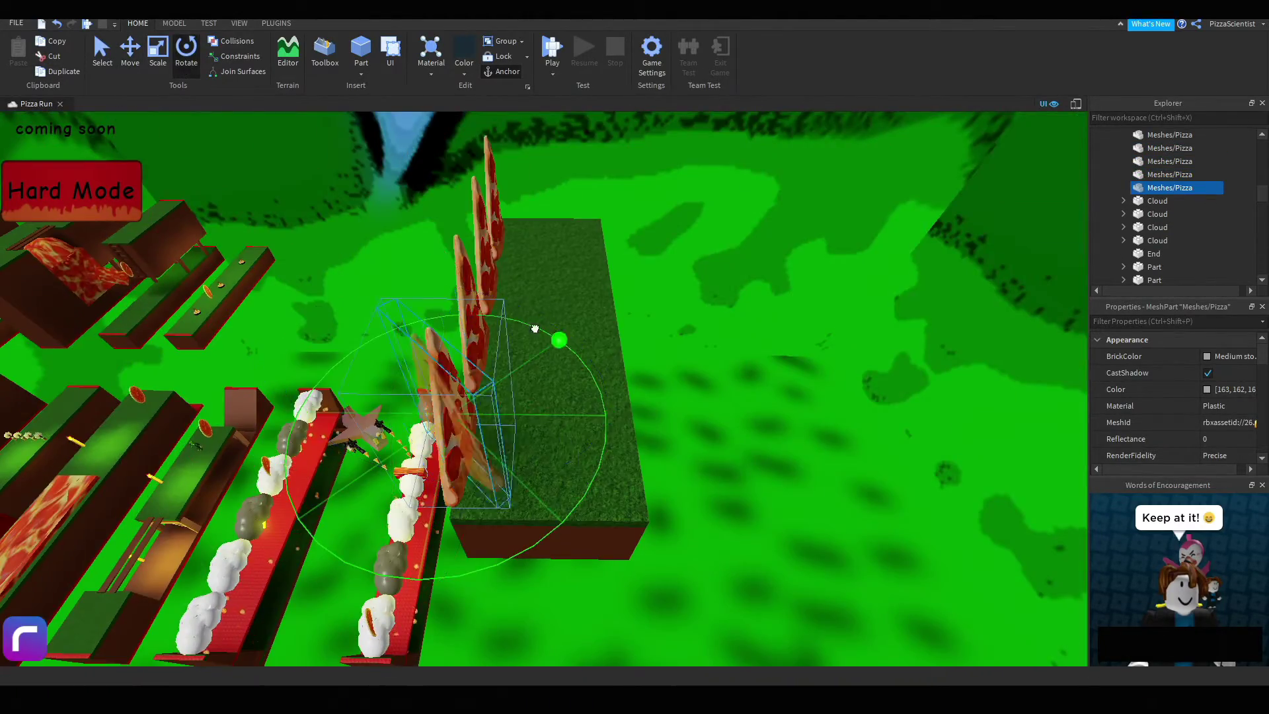
{"action": "left_click", "coordinate": [130, 53]}
{"action": "right_click_drag", "start_coordinate": [529, 370], "coordinate": [562, 423]}
{"action": "left_click_drag", "start_coordinate": [560, 425], "coordinate": [512, 429]}
{"action": "right_click_drag", "start_coordinate": [512, 428], "coordinate": [607, 400]}
{"action": "left_click_drag", "start_coordinate": [607, 400], "coordinate": [707, 420]}
{"action": "right_click_drag", "start_coordinate": [708, 421], "coordinate": [706, 430]}
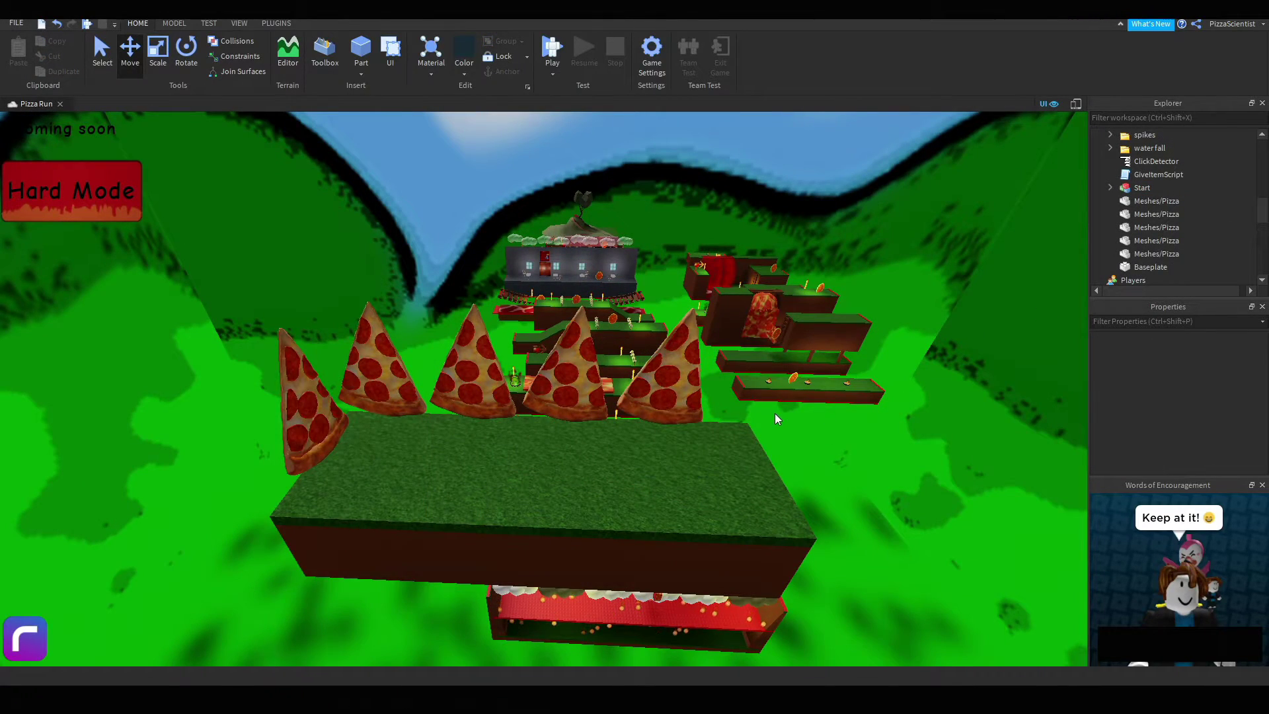
{"action": "scroll", "coordinate": [775, 415], "scroll_direction": "up", "scroll_amount": 2}
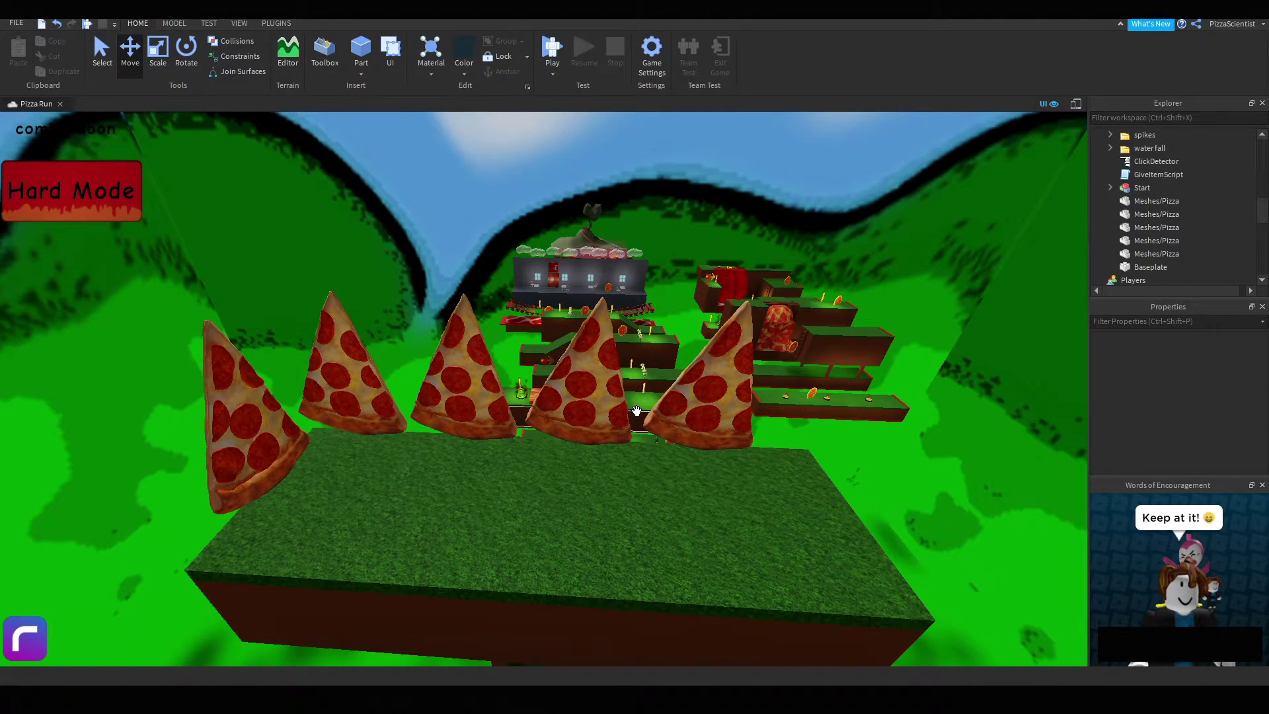
- Select all five Meshes/Pizza parts in Workspace and move them into the Start model
{"action": "left_click", "coordinate": [1132, 206]}
{"action": "left_click", "coordinate": [1130, 251], "text": "shift"}
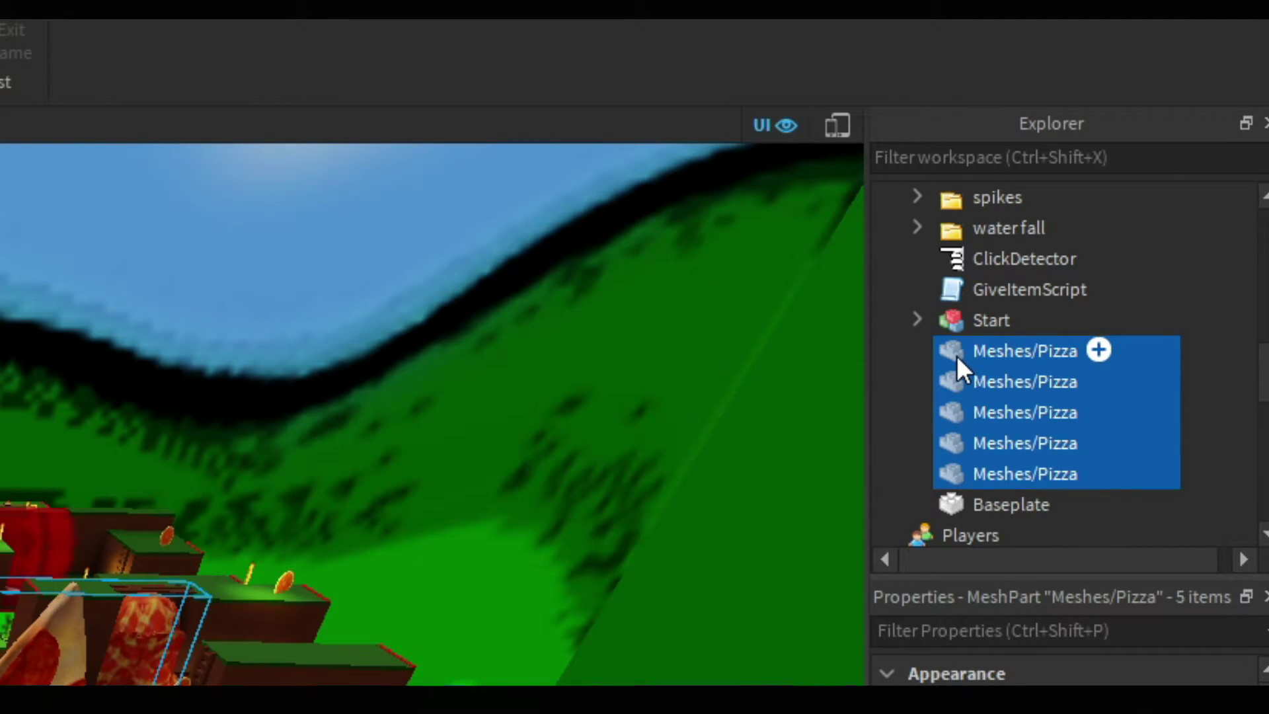
{"action": "left_click_drag", "start_coordinate": [985, 357], "coordinate": [984, 323]}
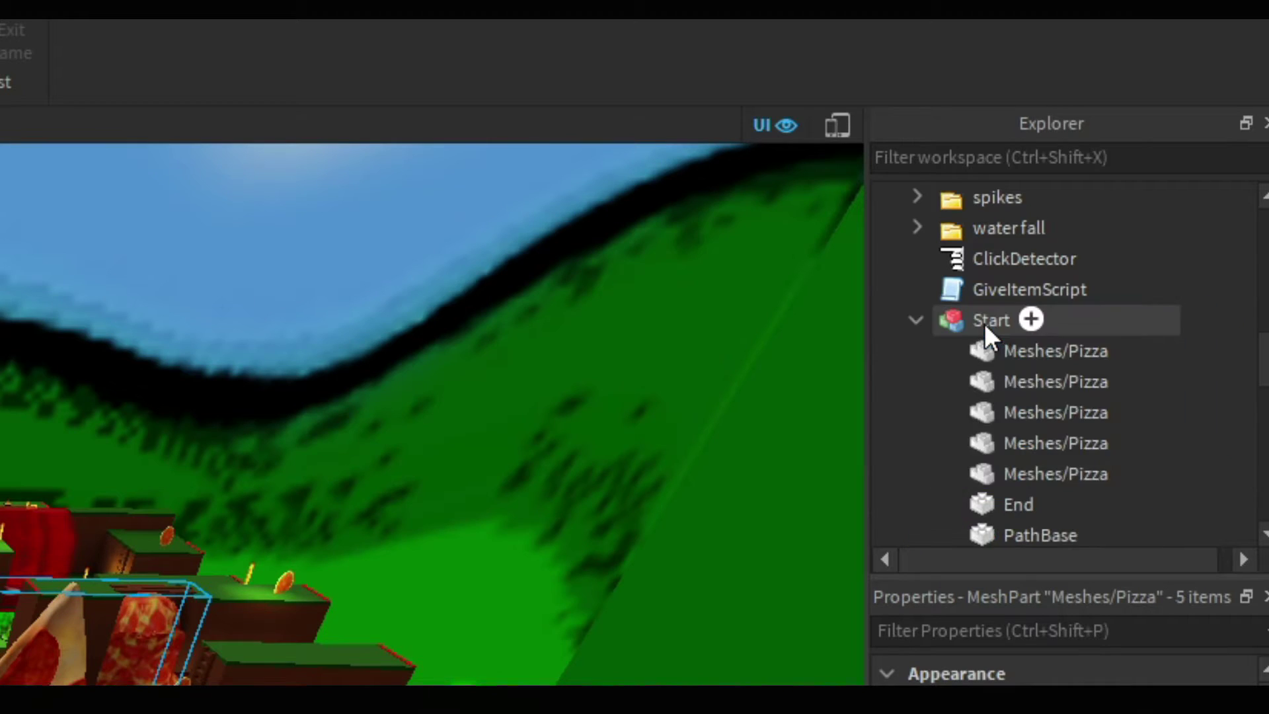
{"action": "left_click", "coordinate": [1208, 352]}
- Collapse the Start model and move it from Workspace into the StartModule folder under ReplicatedStorage's PathModules
{"action": "left_click", "coordinate": [939, 324]}
{"action": "left_click", "coordinate": [915, 319]}
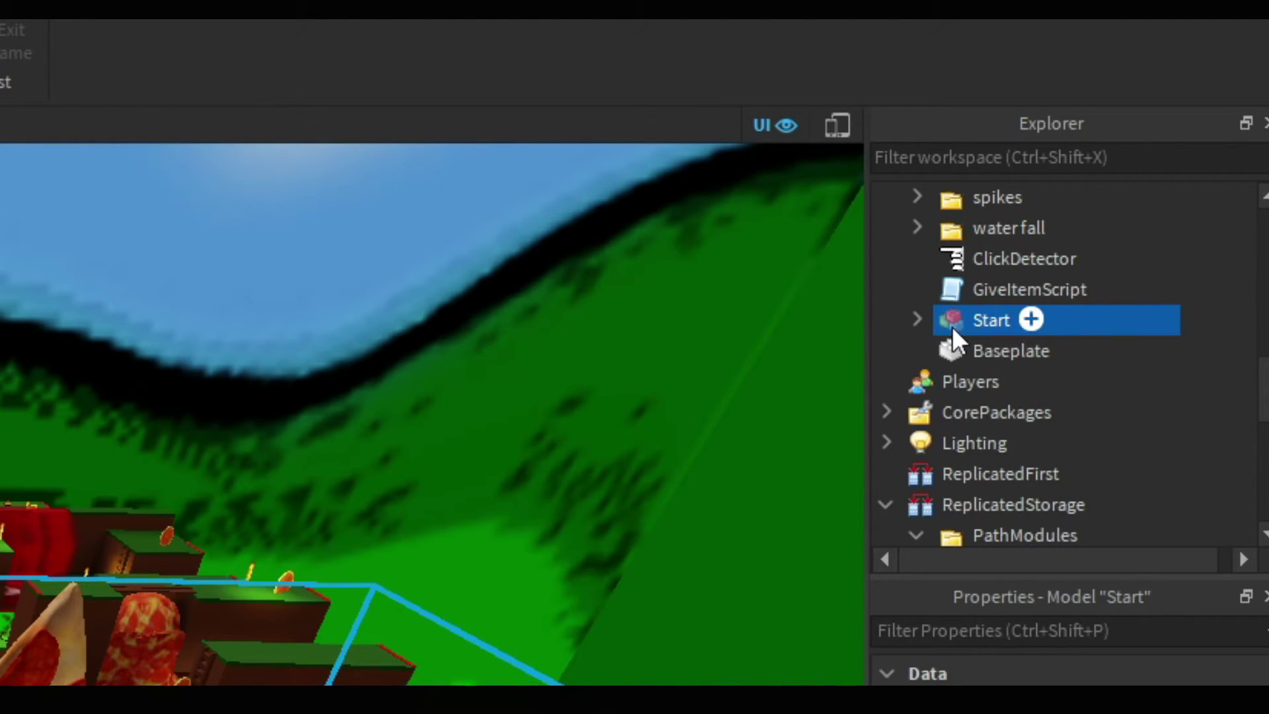
{"action": "left_click_drag", "start_coordinate": [931, 307], "coordinate": [1060, 418]}
{"action": "scroll", "coordinate": [1063, 296], "scroll_direction": "down", "scroll_amount": 3}
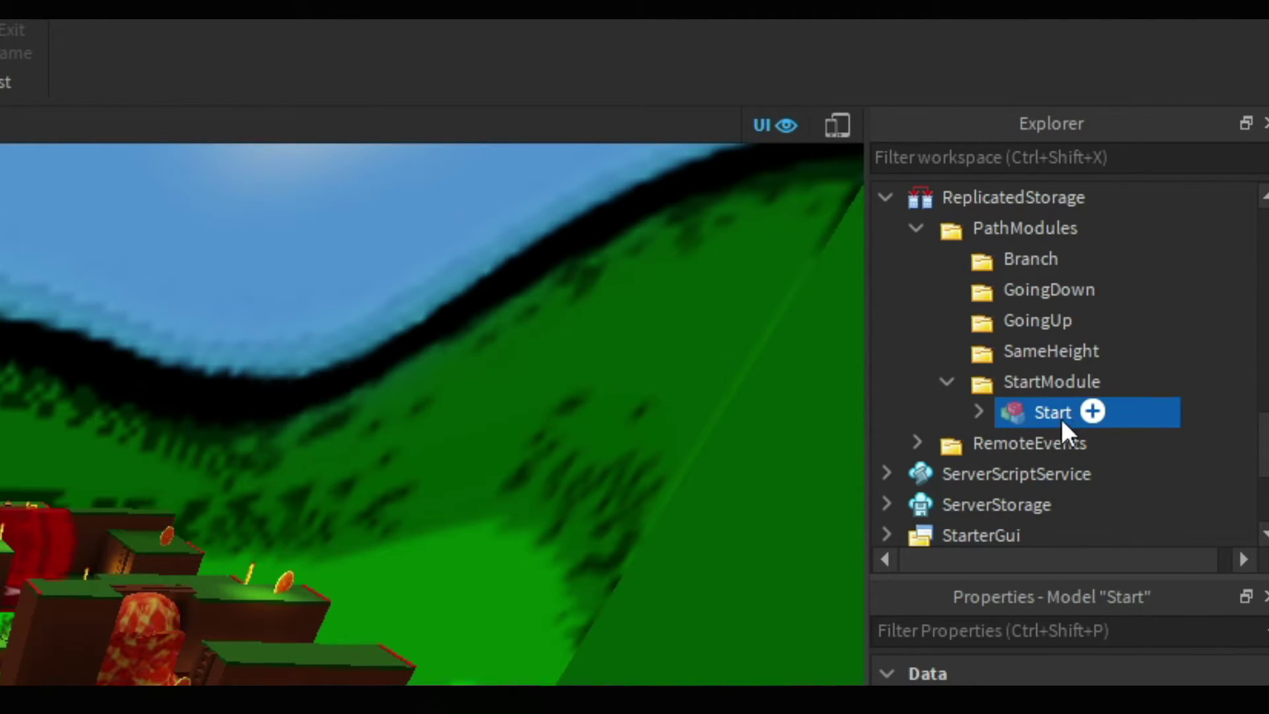
{"action": "left_click", "coordinate": [1197, 403]}
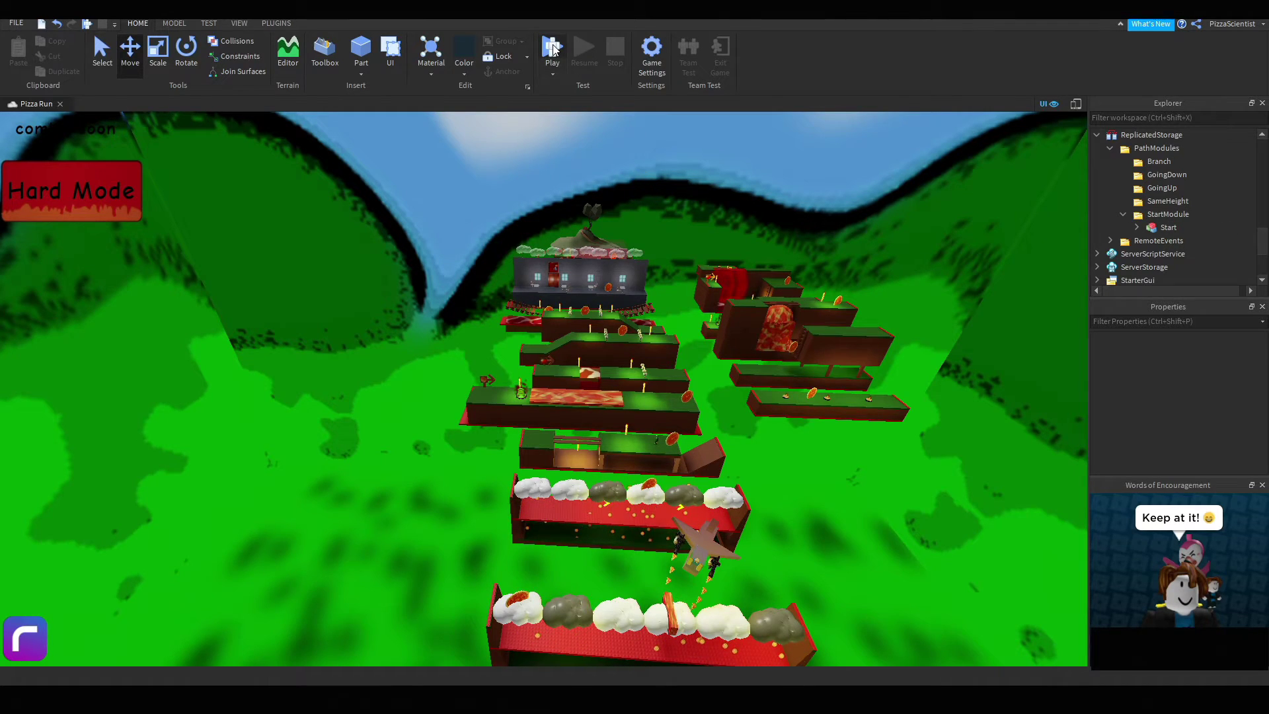
- Playtest the game with the player list hidden, checking the pizza-decorated spawn platform and running along the generated path
{"action": "left_click", "coordinate": [552, 49]}
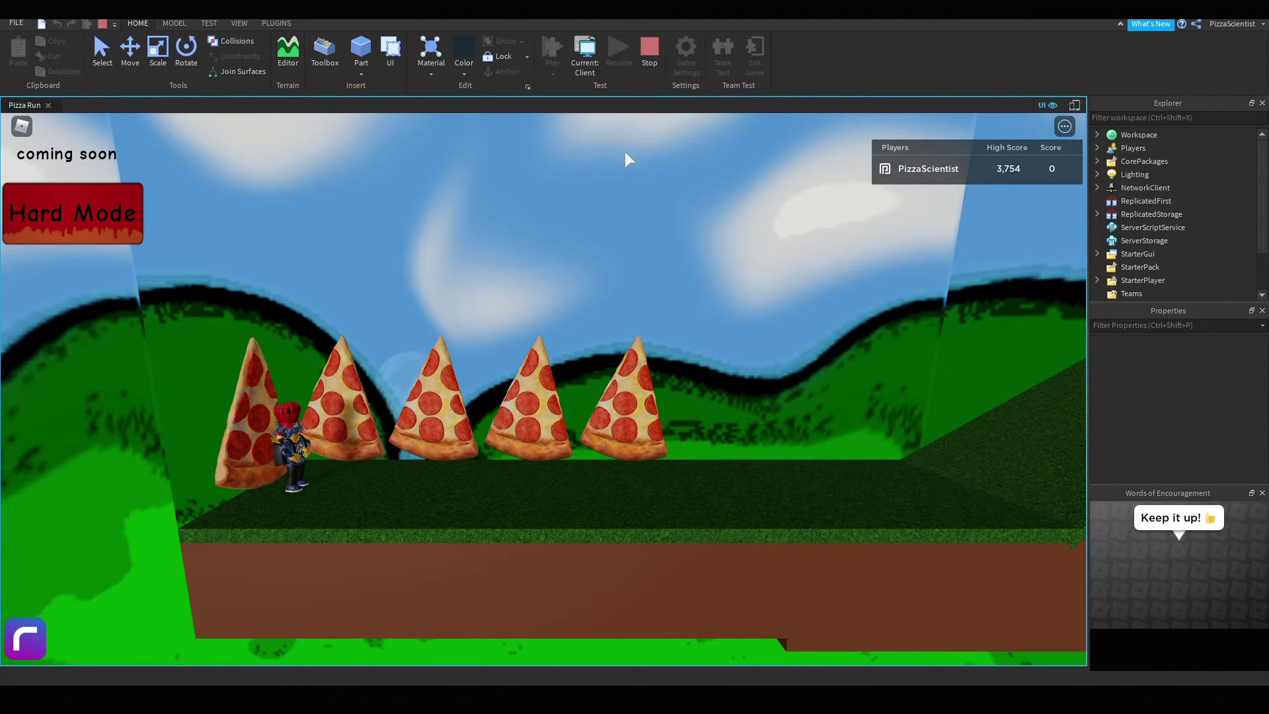
{"action": "key", "text": "Tab"}
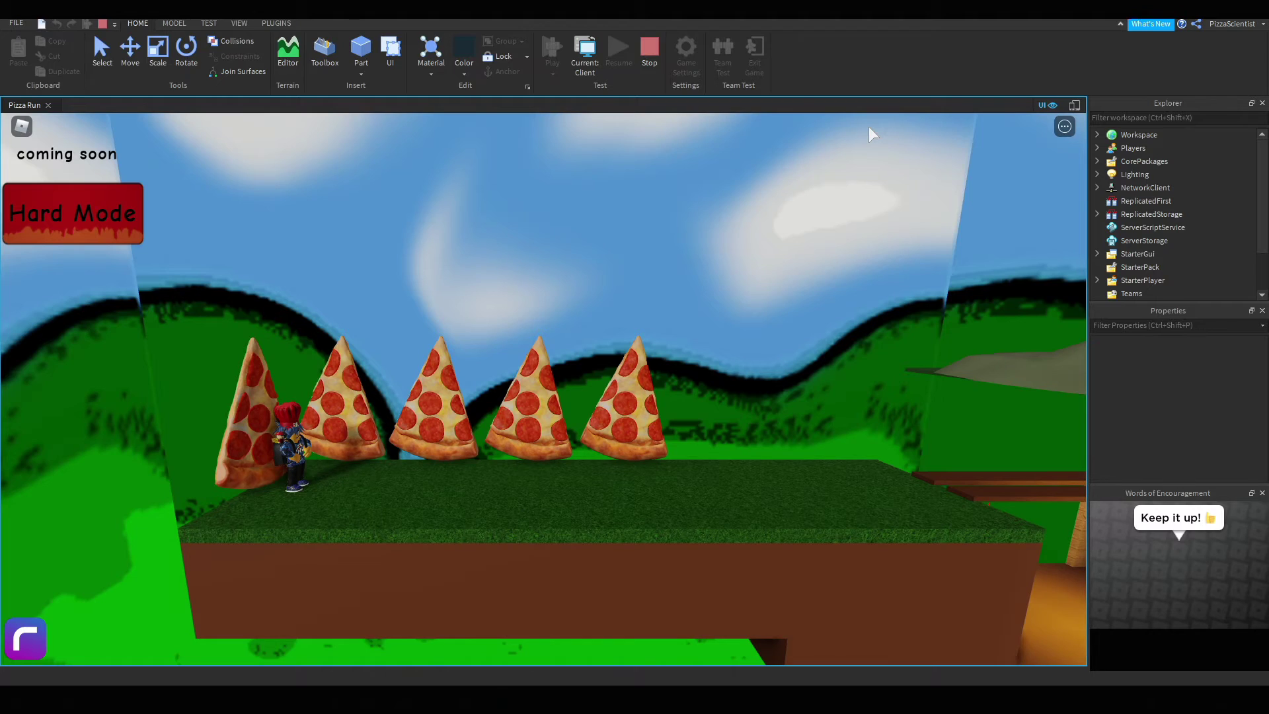
{"action": "key", "text": "d"}
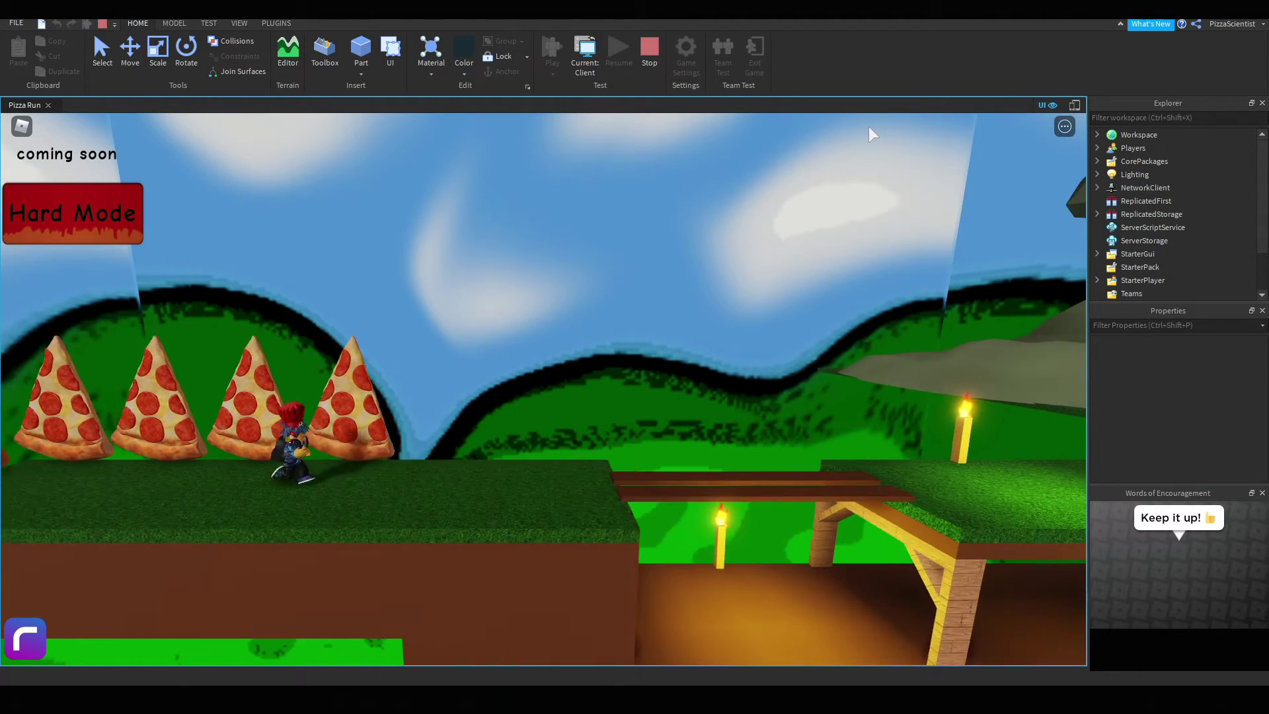
{"action": "key", "text": "d"}
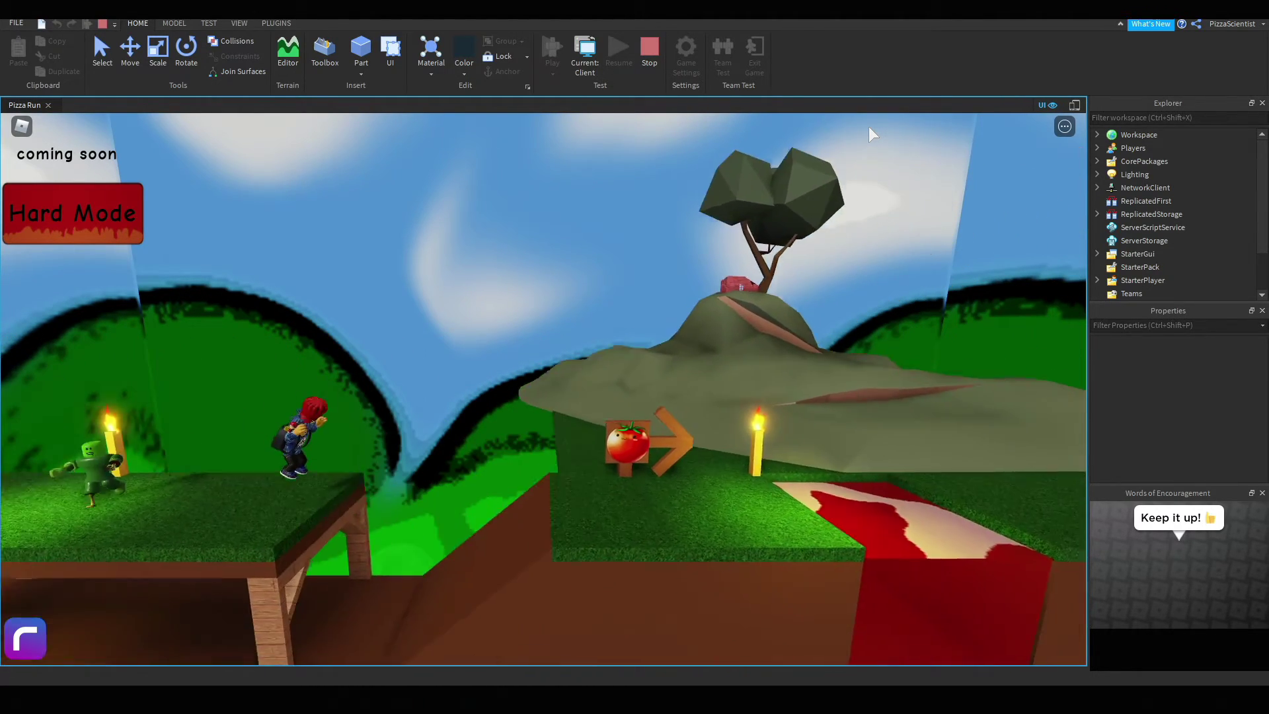
{"action": "key", "text": "d"}
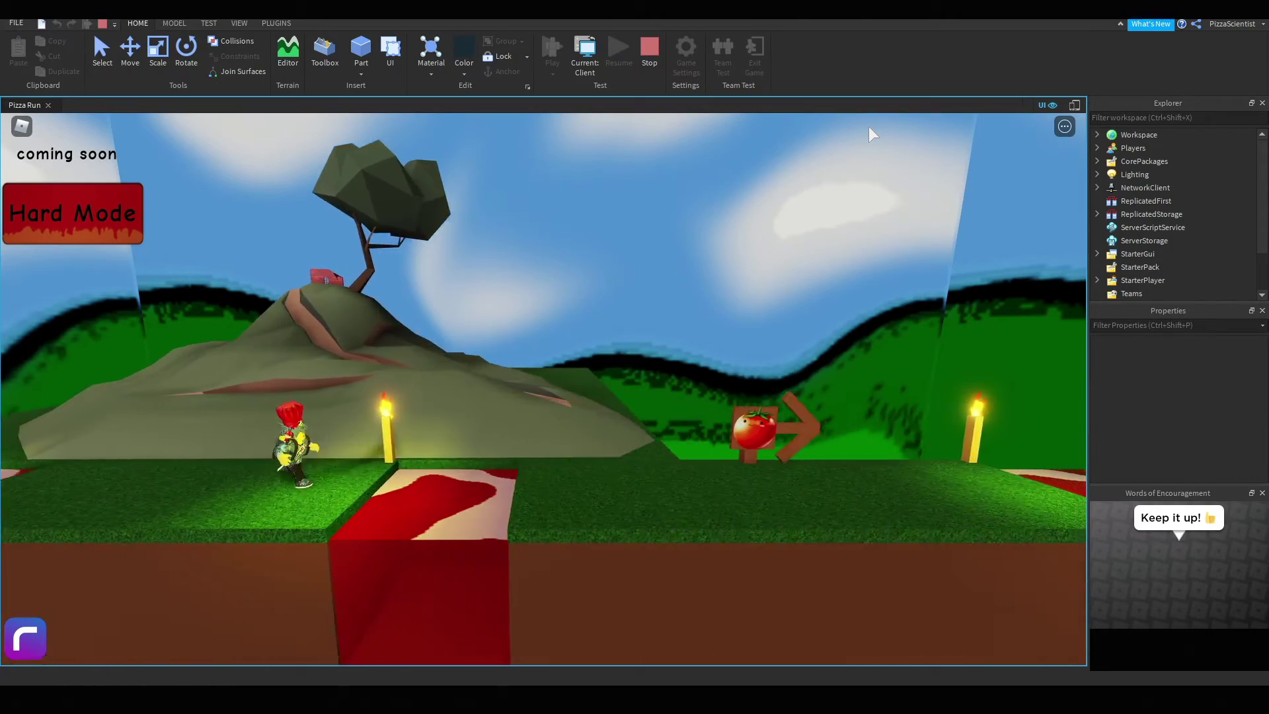
{"action": "key", "text": "d"}
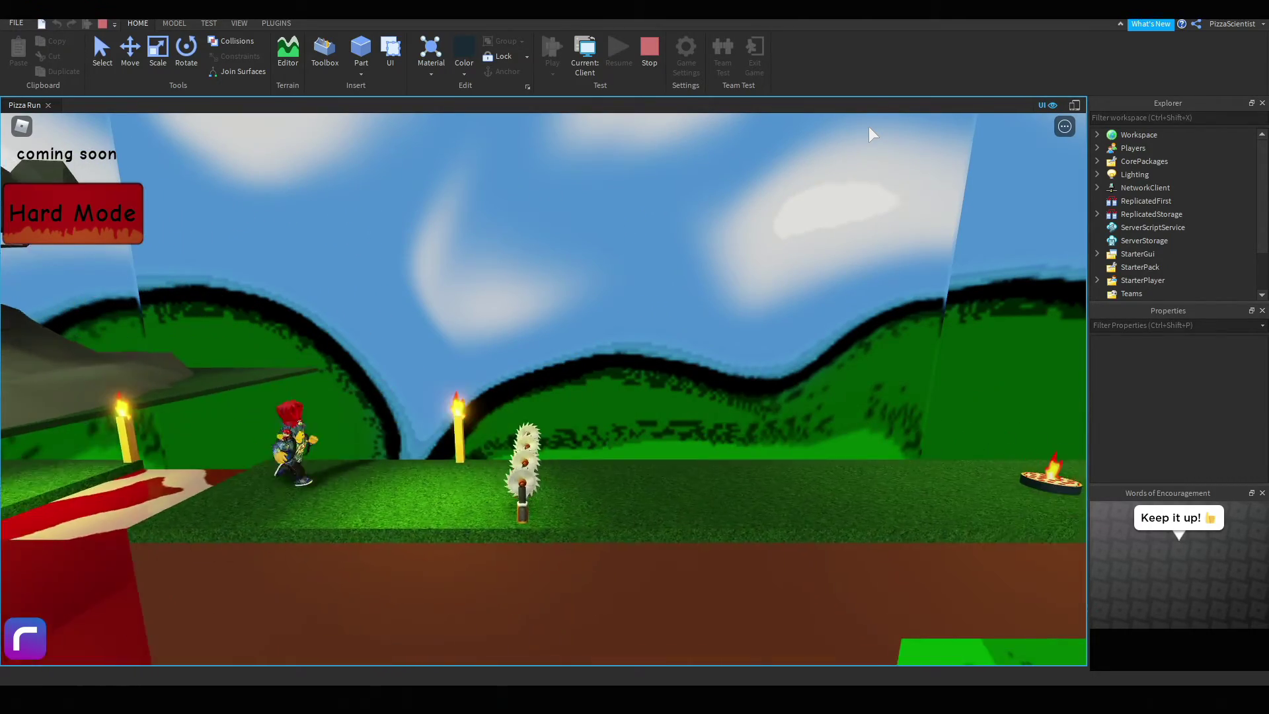
{"action": "key", "text": "d"}
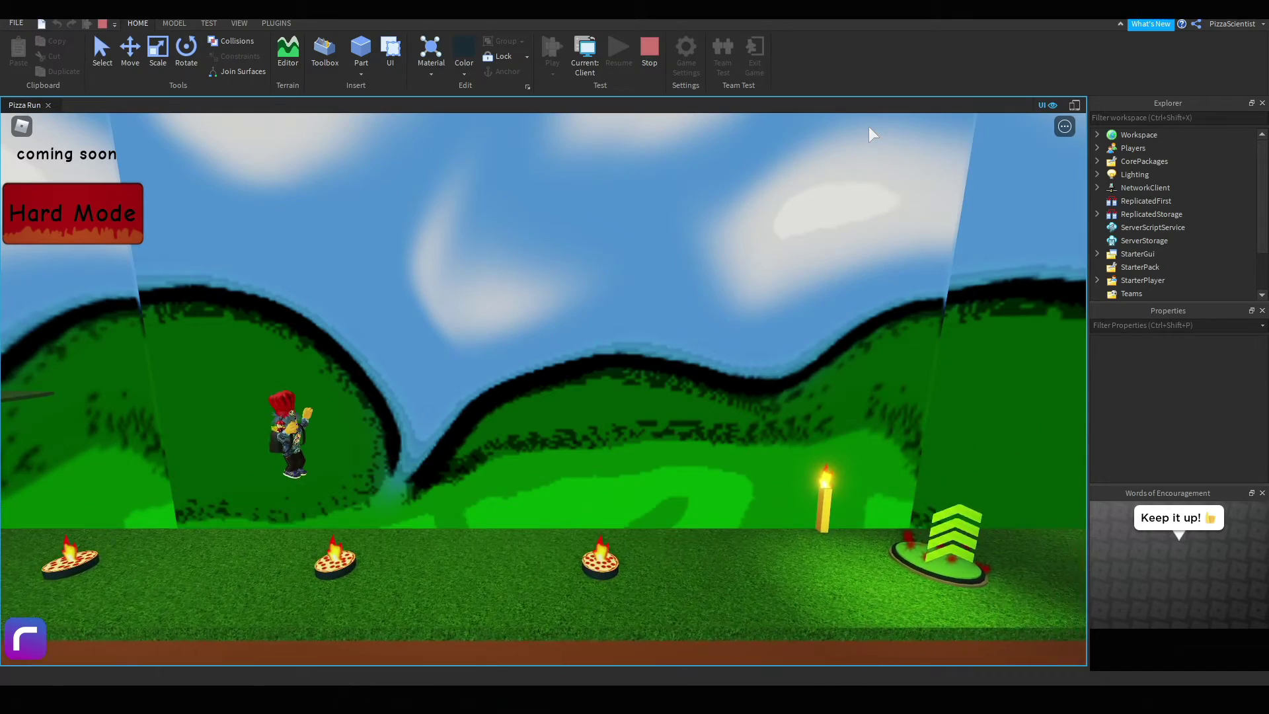
{"action": "key", "text": "d"}
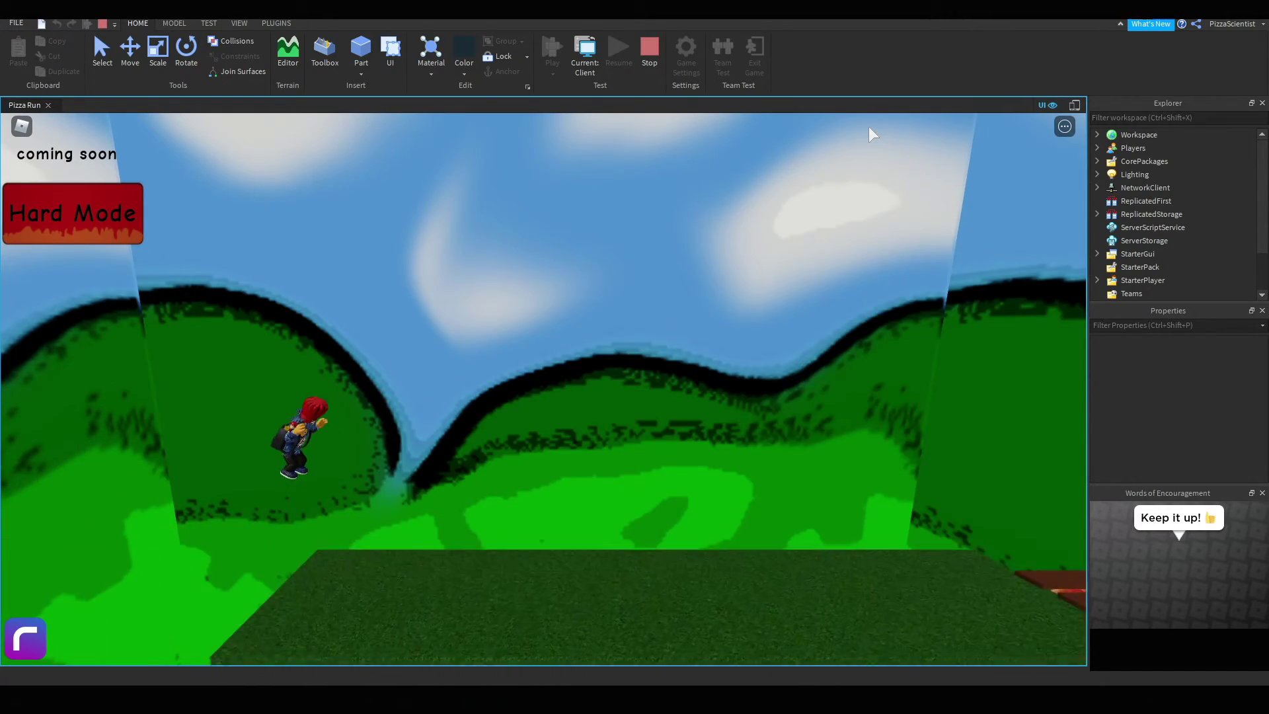
{"action": "key", "text": "d"}
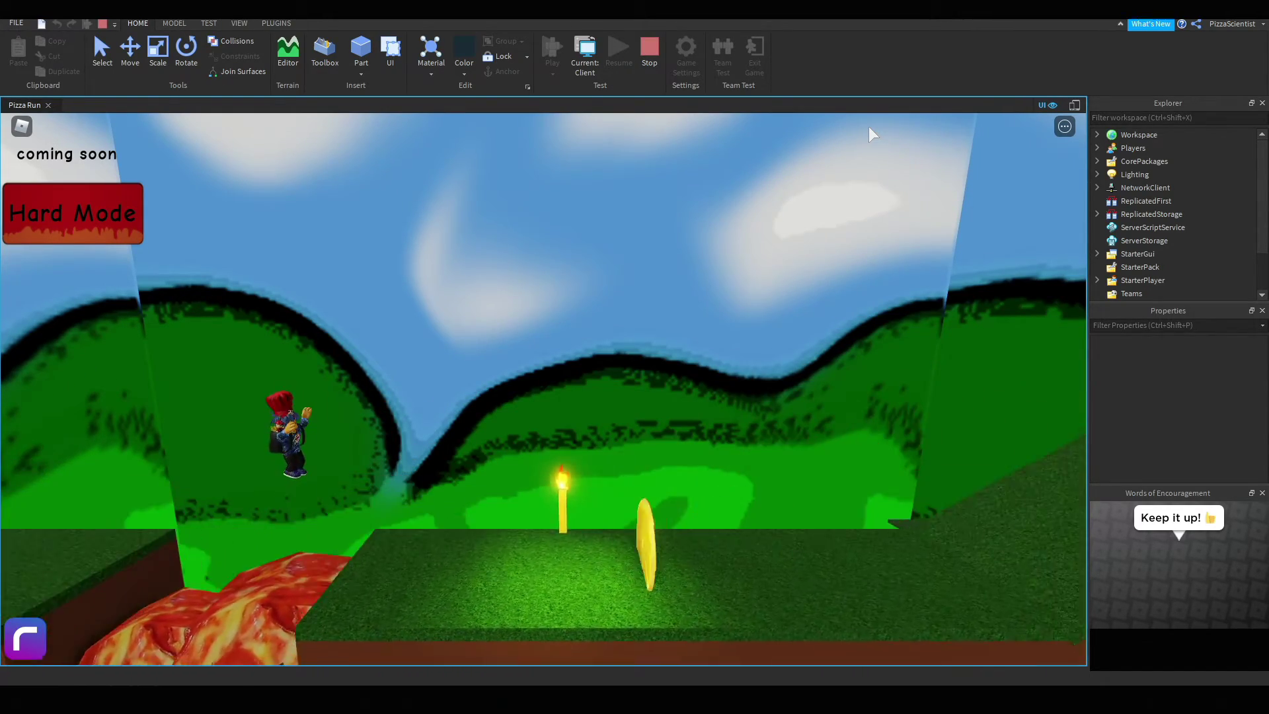
{"action": "key", "text": "d"}
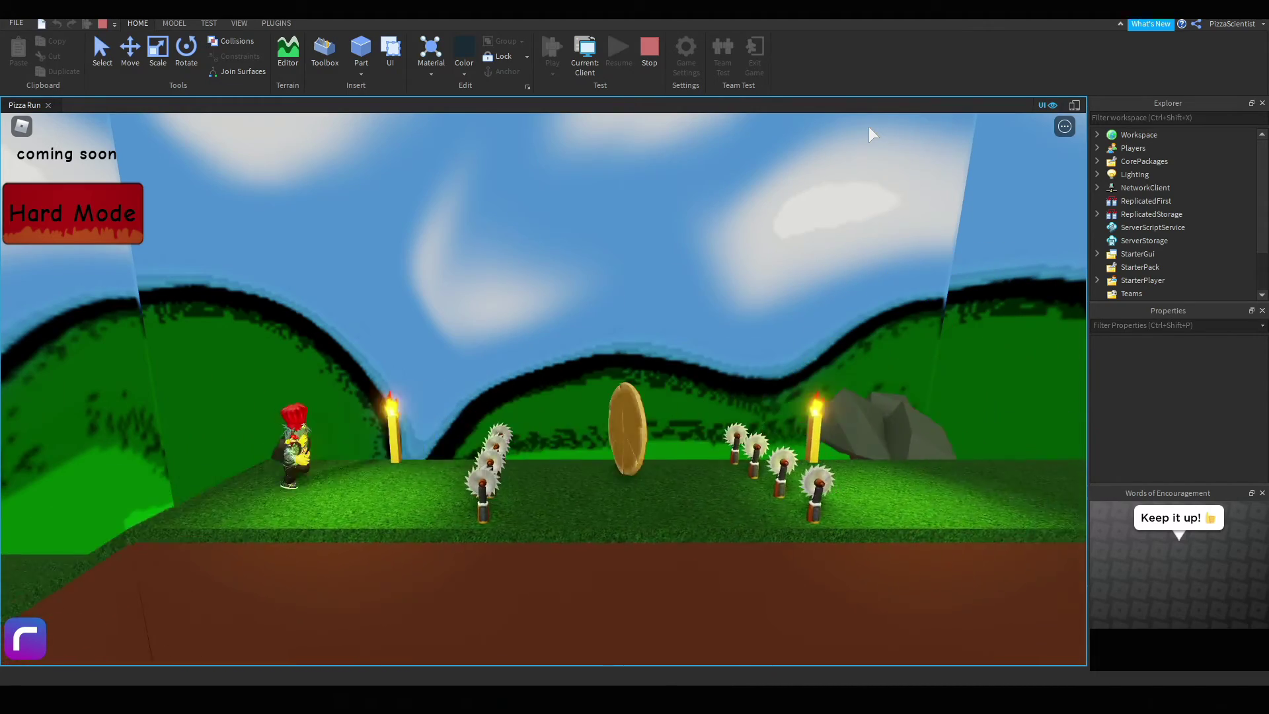